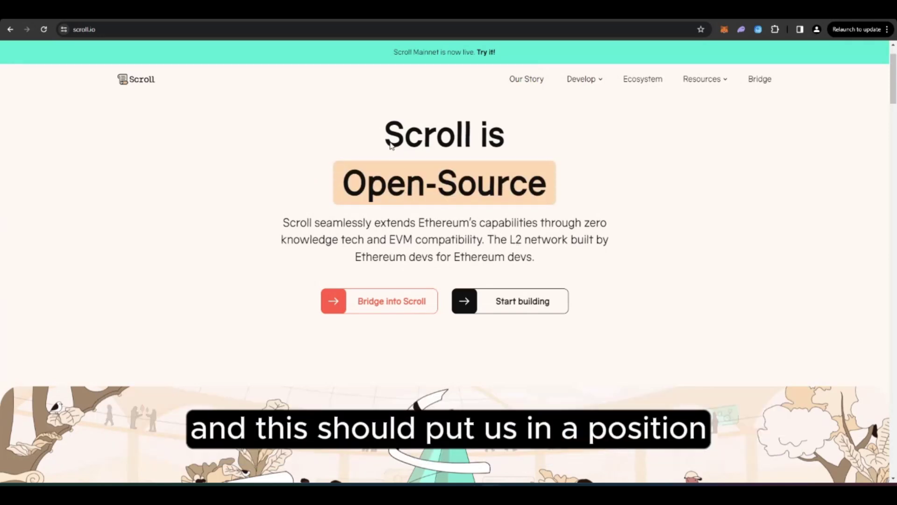
# - Highlight the 'Scroll is' headline on Scroll's homepage, then clear the highlight
pyautogui.moveTo(391, 145); pyautogui.dragTo(546, 147)
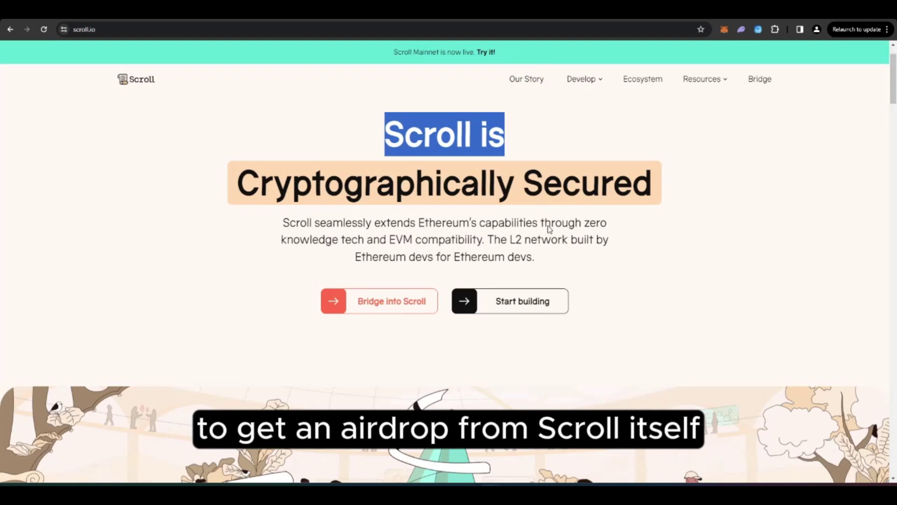
pyautogui.click(526, 241)
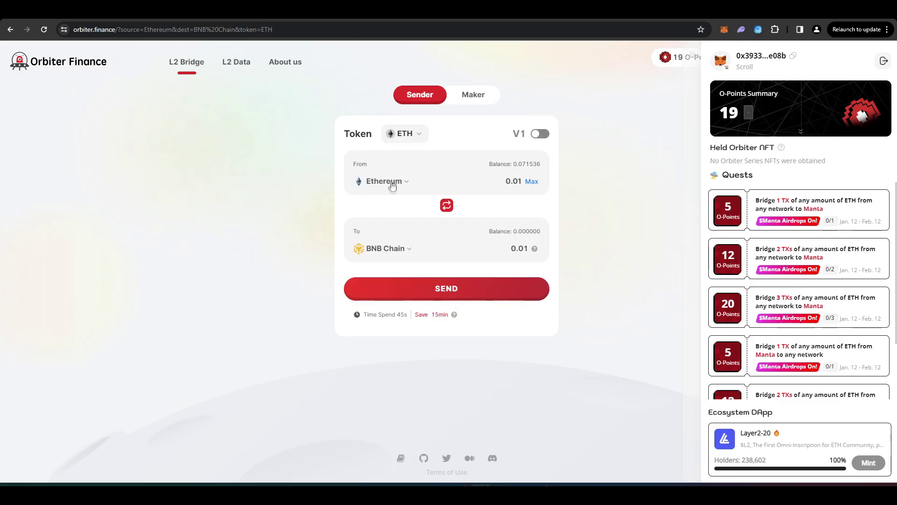
# - Set the Orbiter bridge route from Arbitrum to Scroll
pyautogui.click(392, 186)
pyautogui.scroll(-2, 442, 274)
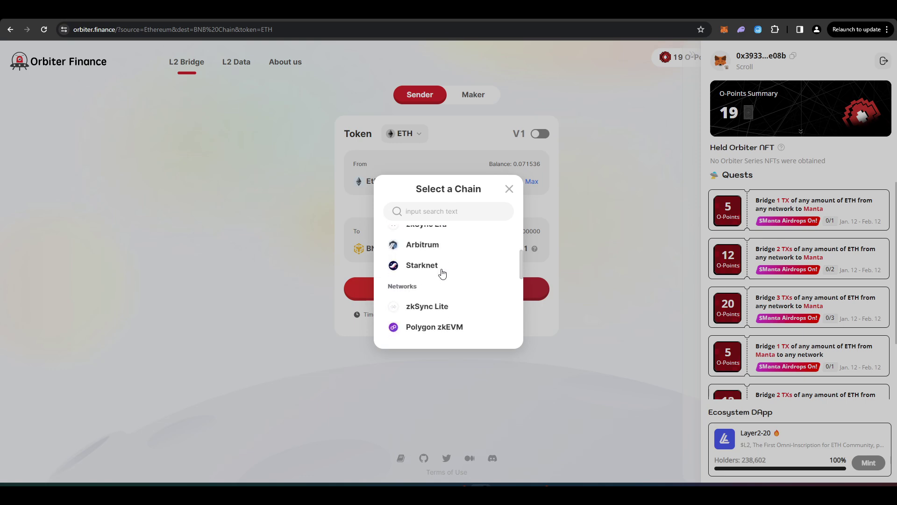
pyautogui.click(442, 248)
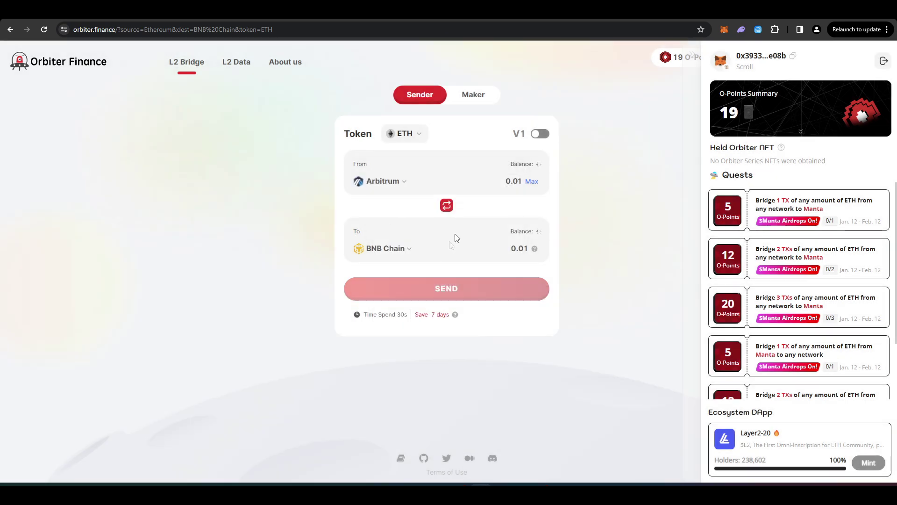
pyautogui.click(401, 253)
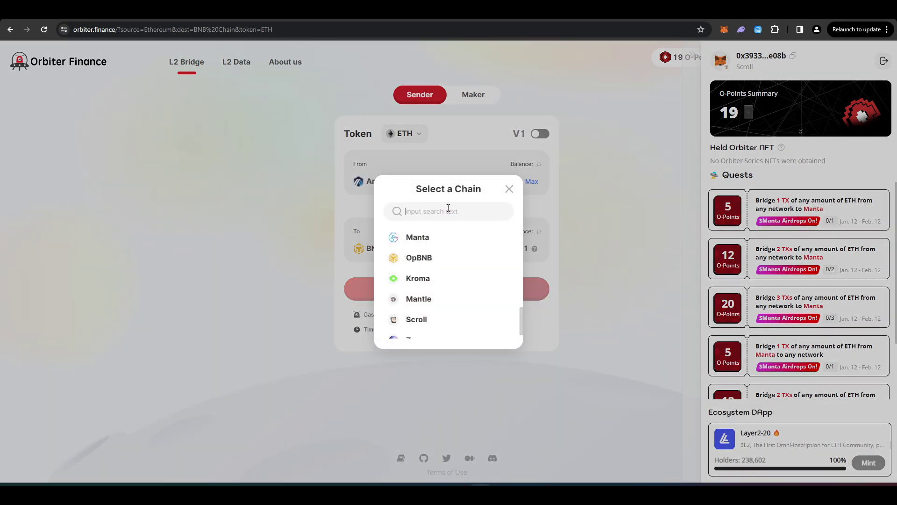
pyautogui.write('scrol')
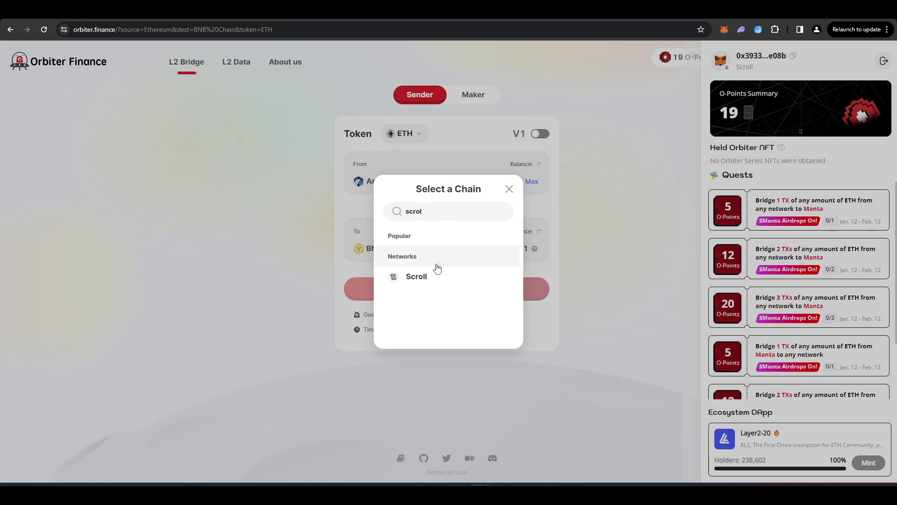
pyautogui.write('l')
pyautogui.click(437, 276)
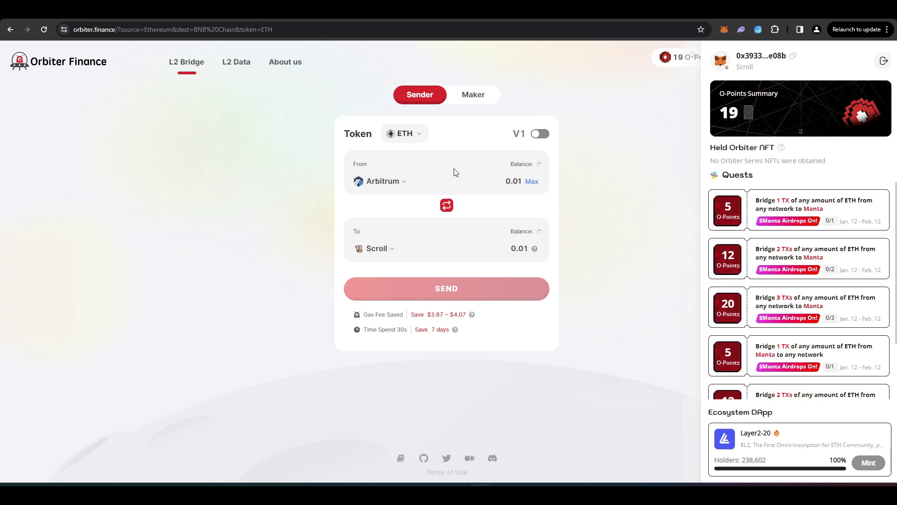
# - Bridge the full 0.3112 ETH balance to Scroll and approve it in MetaMask
pyautogui.click(532, 182)
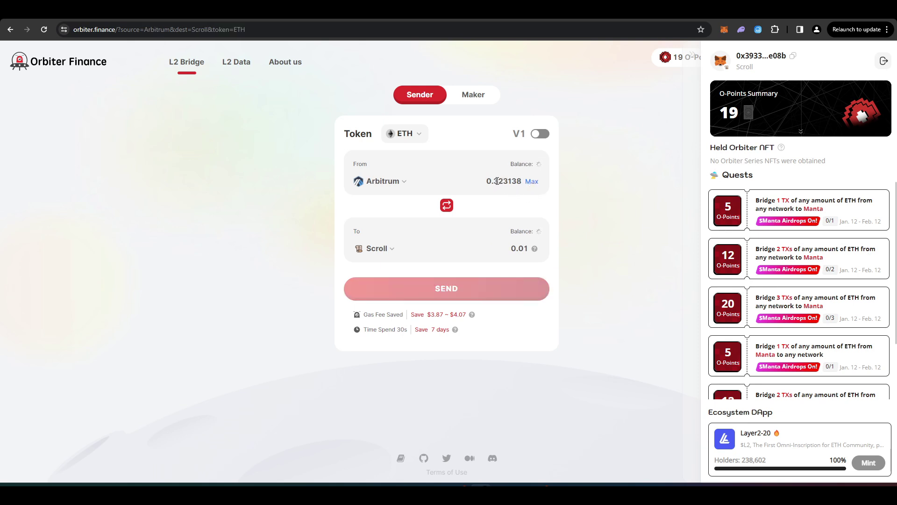
pyautogui.moveTo(499, 181); pyautogui.dragTo(565, 184)
pyautogui.click(538, 288)
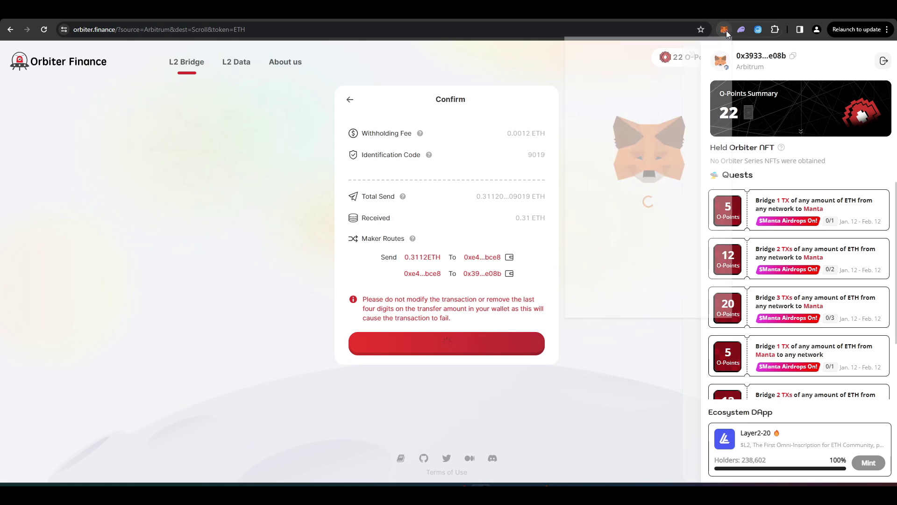
pyautogui.click(746, 387)
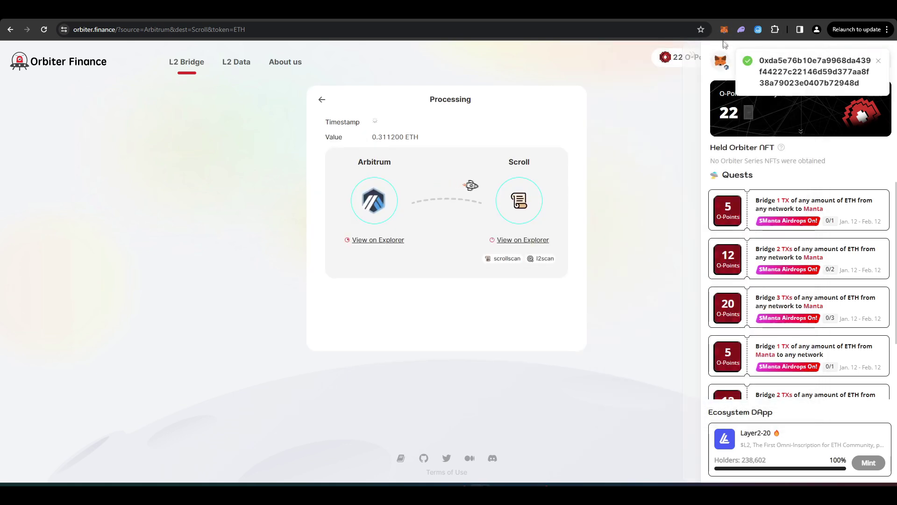
pyautogui.click(264, 19)
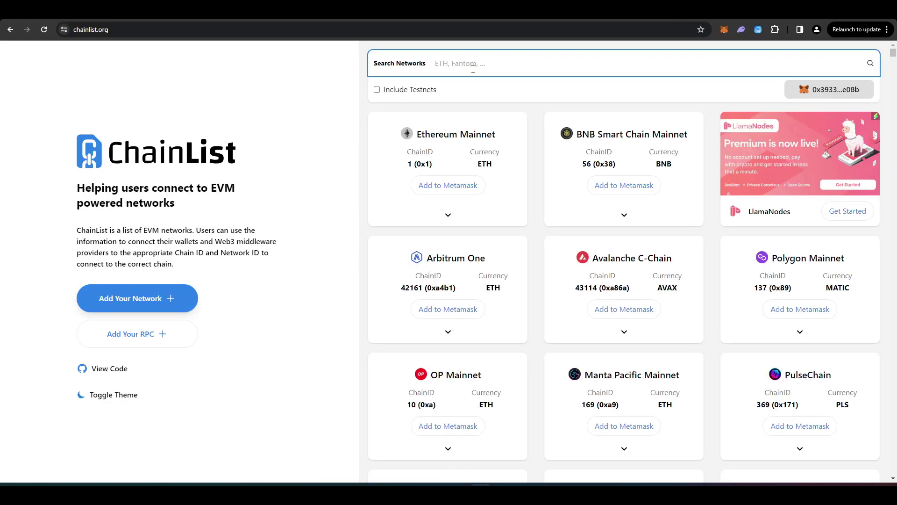
# - Find Scroll on ChainList, add it to MetaMask, and switch the wallet to Scroll
pyautogui.write('scroll')
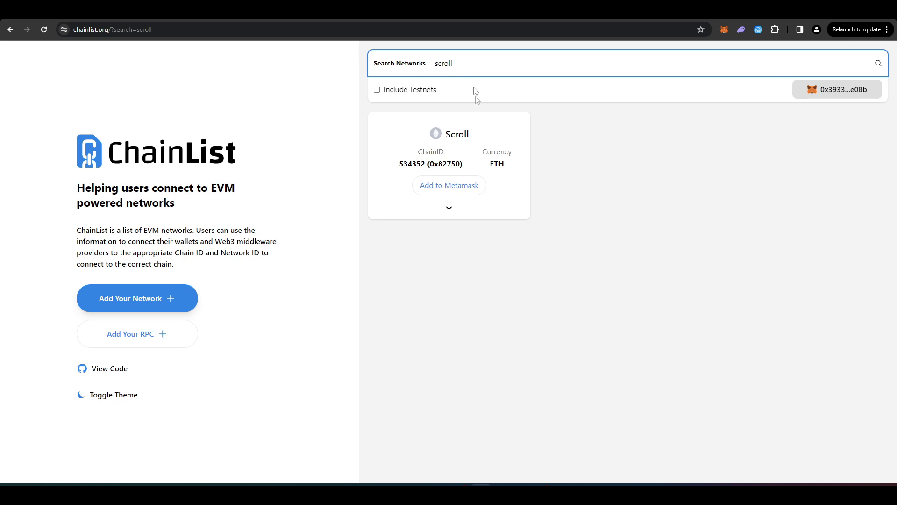
pyautogui.click(469, 197)
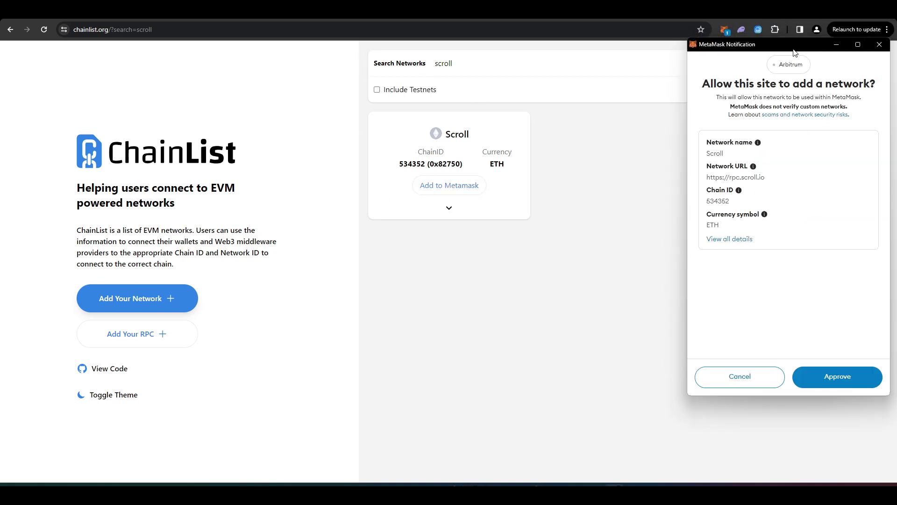
pyautogui.click(833, 376)
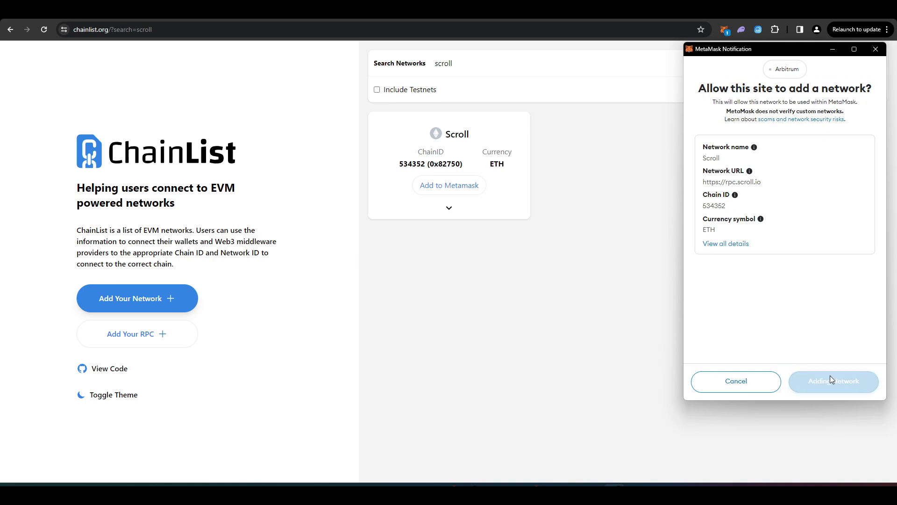
pyautogui.click(832, 379)
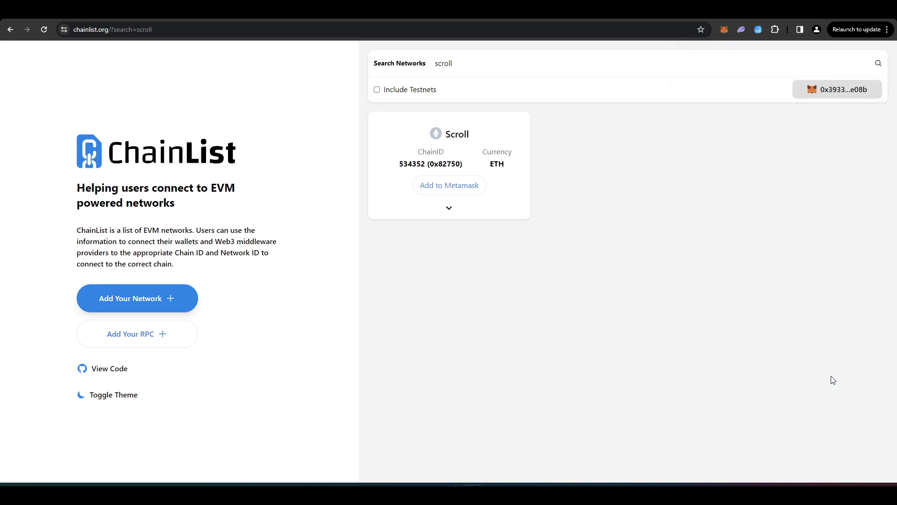
pyautogui.click(724, 29)
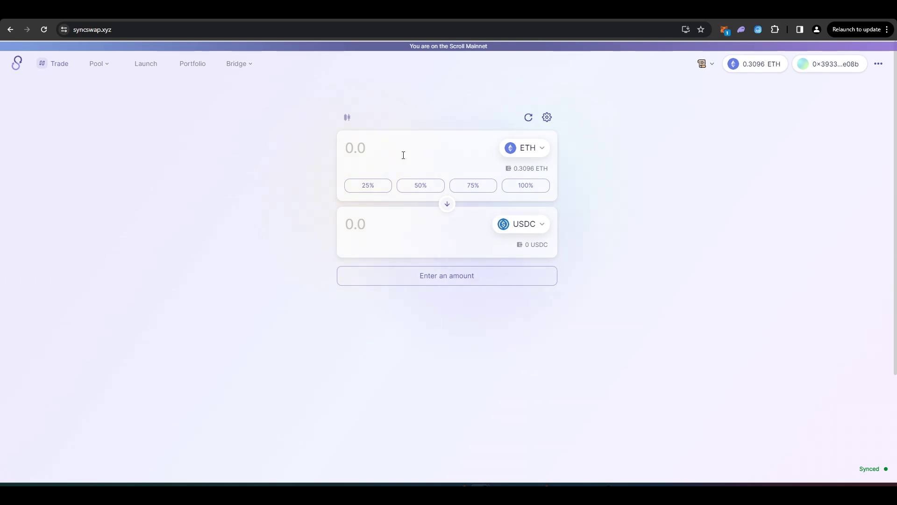
# - Swap 0.1 ETH for USDC on SyncSwap and confirm it in MetaMask
pyautogui.click(404, 156)
pyautogui.write('0.1')
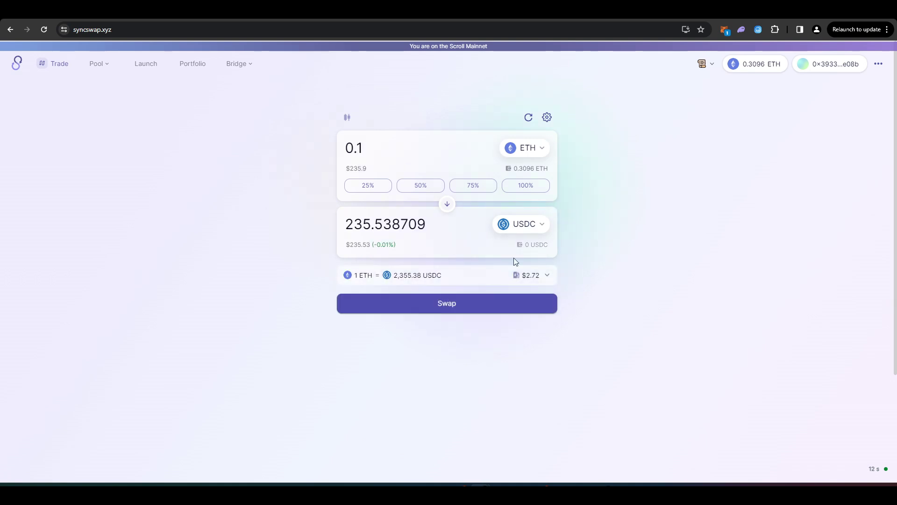
pyautogui.click(542, 227)
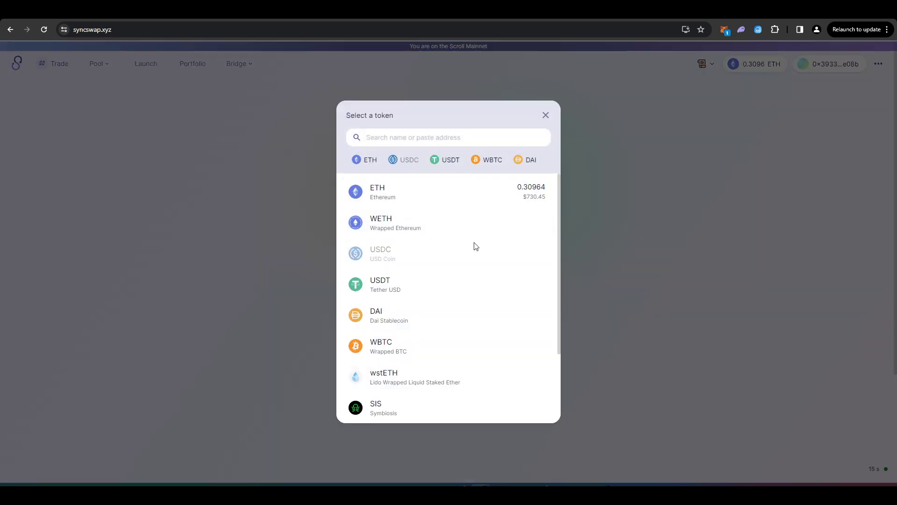
pyautogui.scroll(-2, 472, 243)
pyautogui.scroll(3, 456, 340)
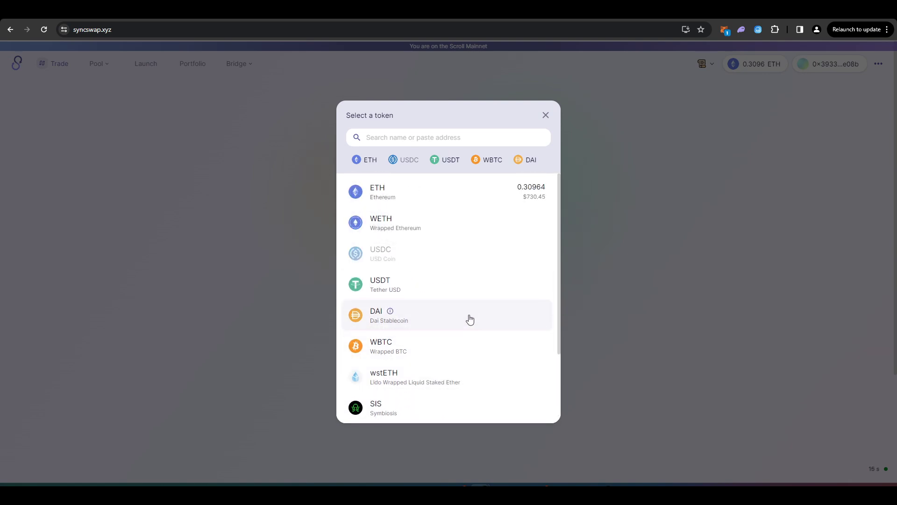
pyautogui.click(545, 115)
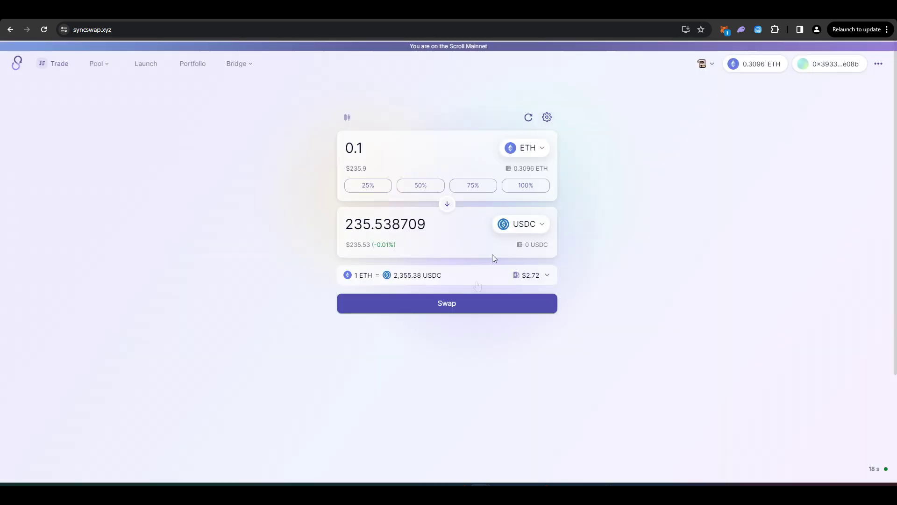
pyautogui.click(479, 306)
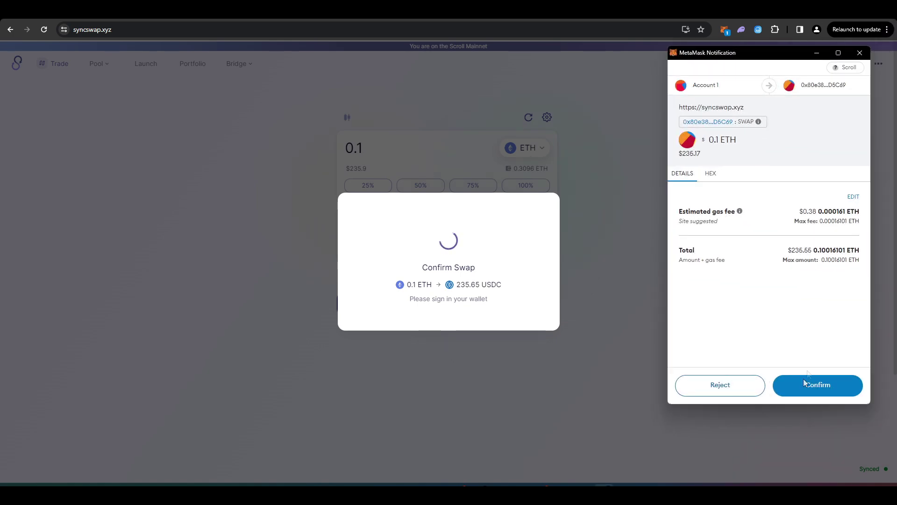
pyautogui.click(806, 385)
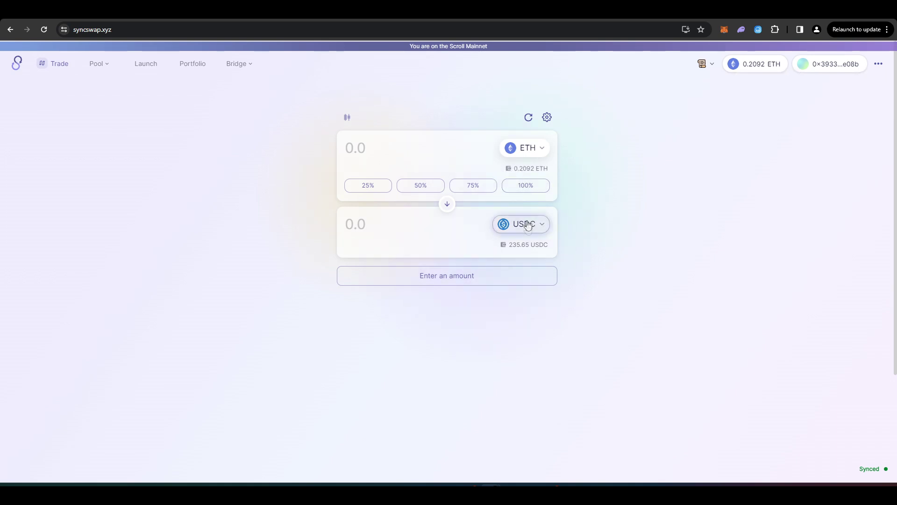
# - Open the Pools list from the Pool menu, return to Trade, then reopen Pools
pyautogui.click(99, 70)
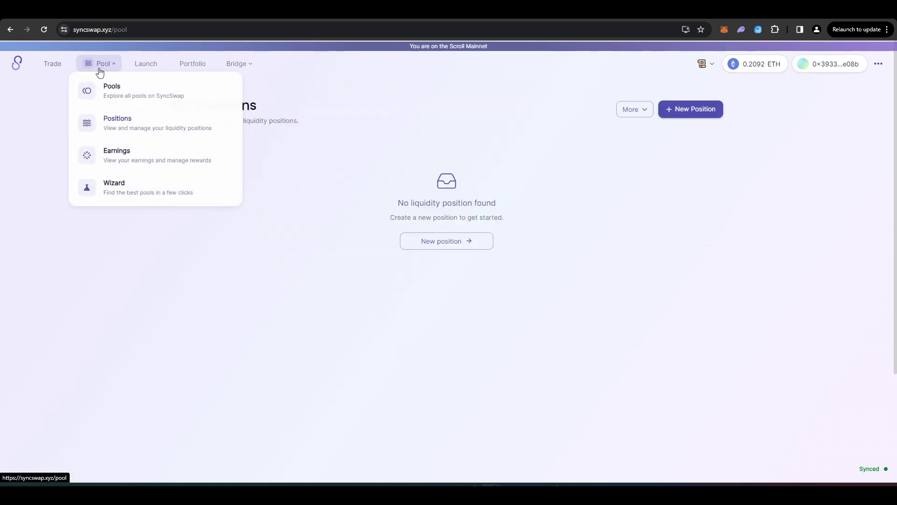
pyautogui.click(132, 98)
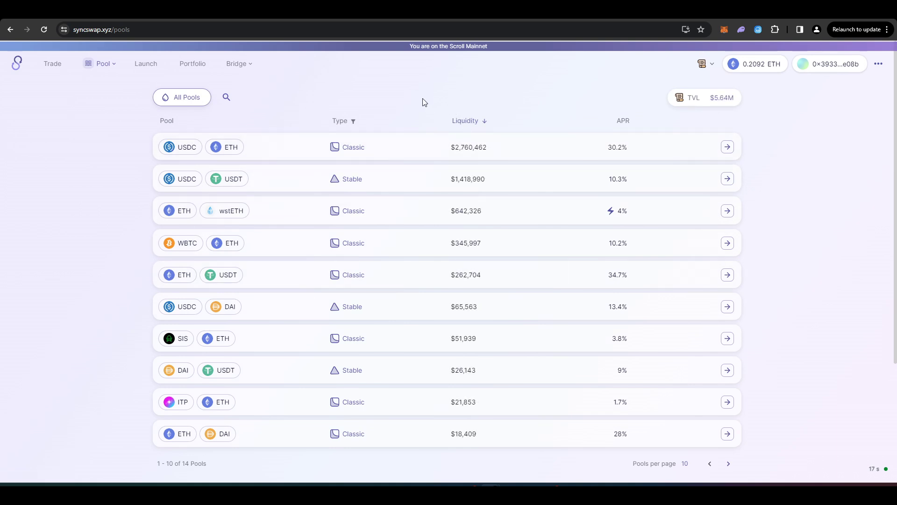
pyautogui.click(52, 64)
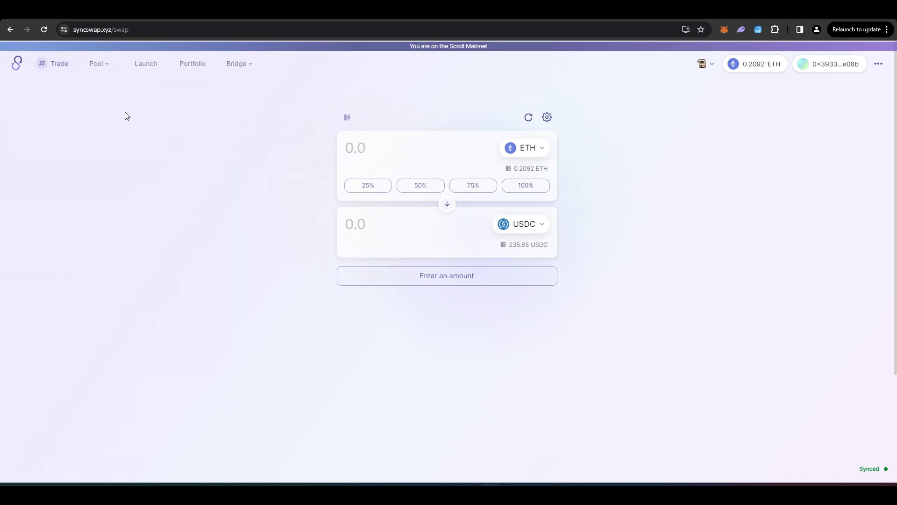
pyautogui.click(99, 64)
pyautogui.click(118, 89)
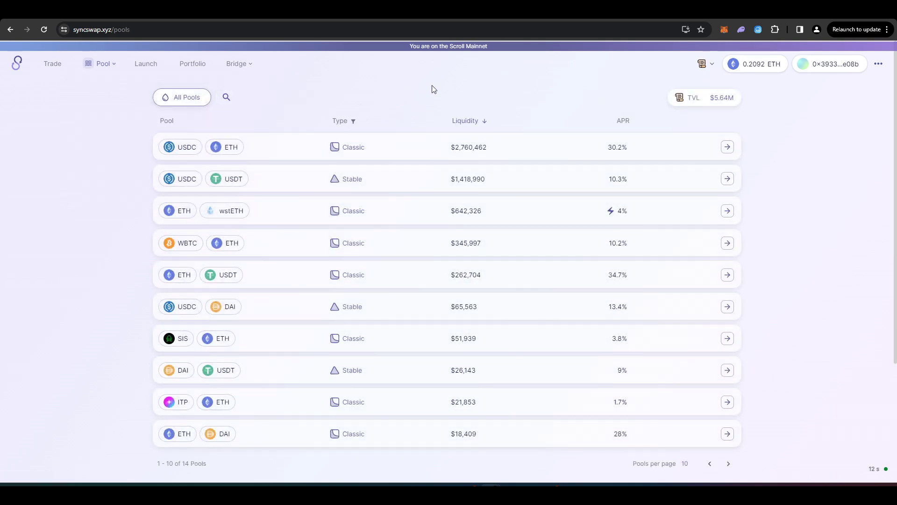
pyautogui.hotkey('ctrl', 'Tab')
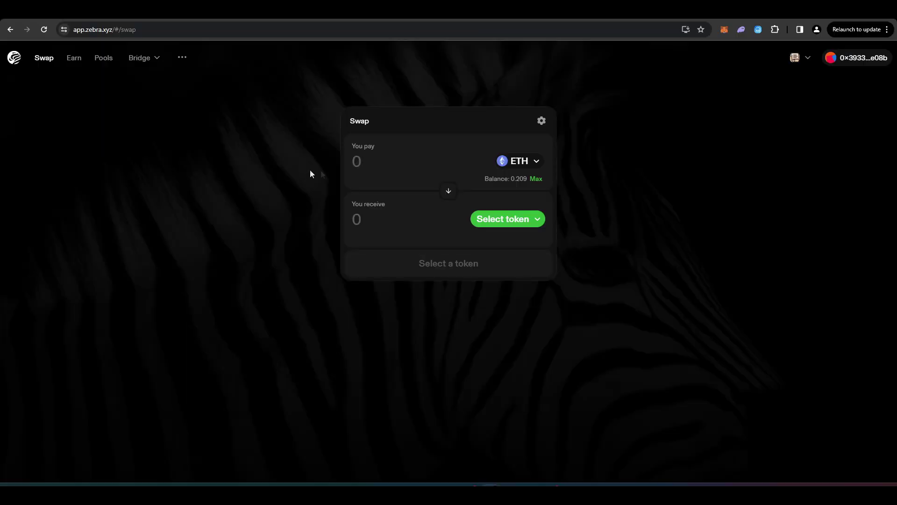
# - Set up a Zebra swap paying 0.01 ETH for USD Coin
pyautogui.click(397, 159)
pyautogui.write('0')
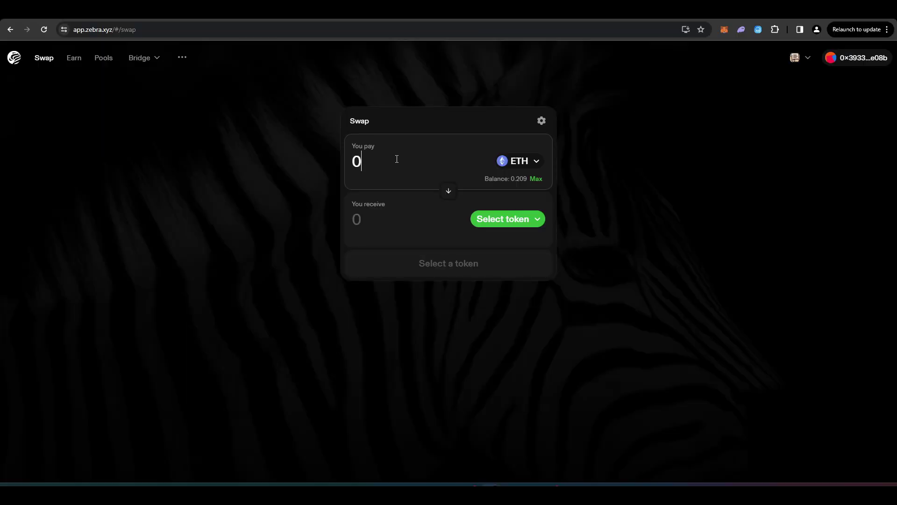
pyautogui.write('.1')
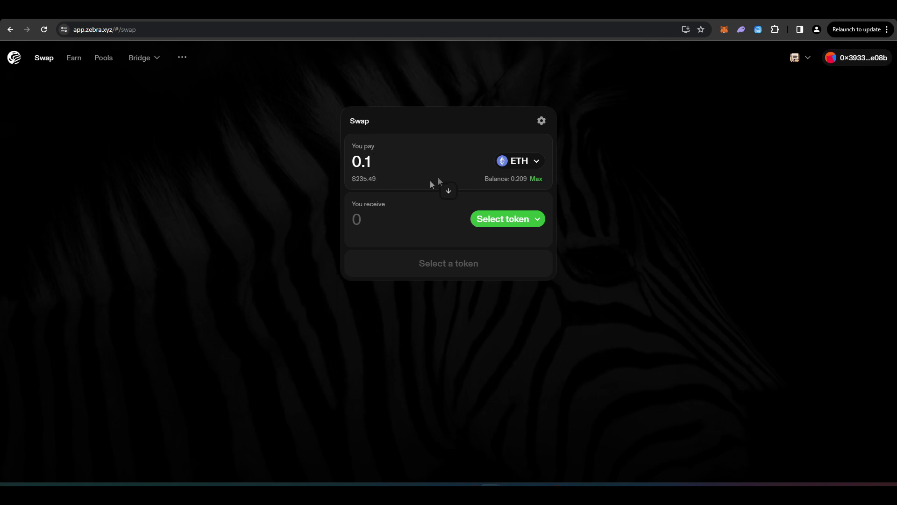
pyautogui.click(493, 217)
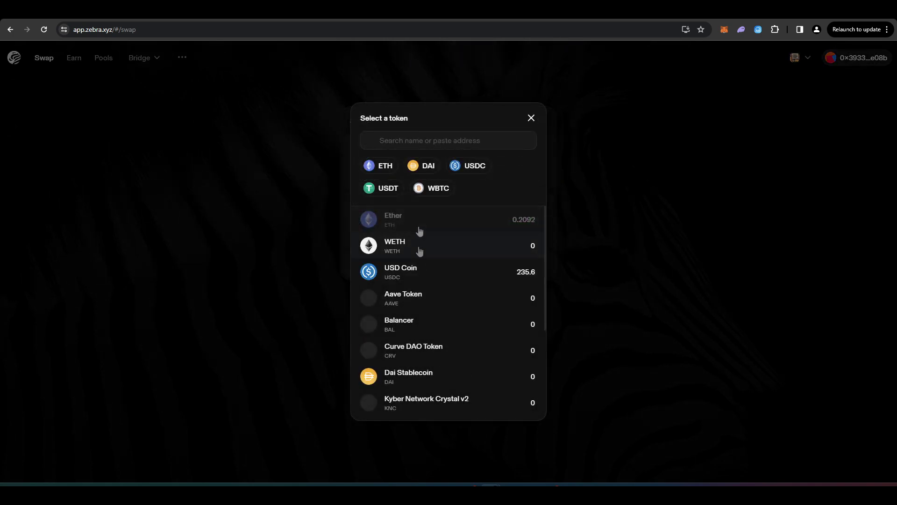
pyautogui.click(421, 273)
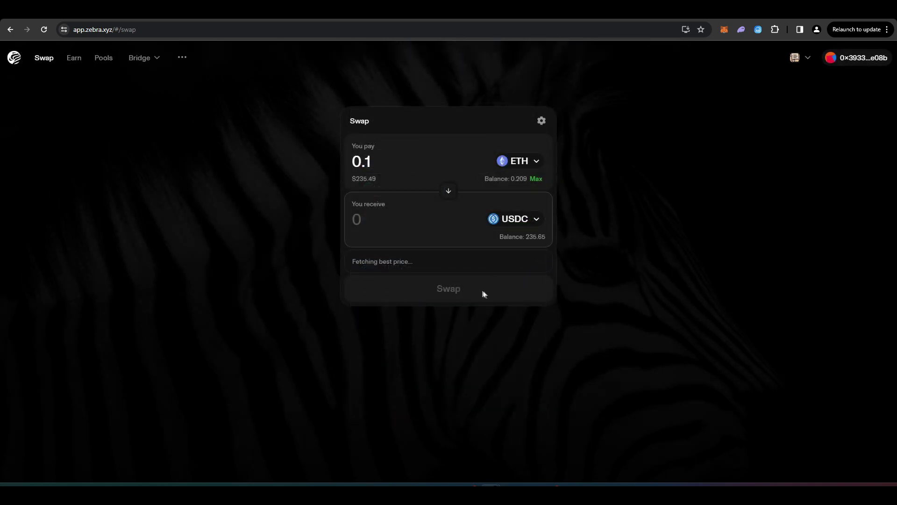
pyautogui.press('BackSpace')
pyautogui.write('01')
# - Submit the 0.01 ETH swap, approve it in MetaMask, and close the confirmation
pyautogui.click(492, 294)
pyautogui.click(451, 368)
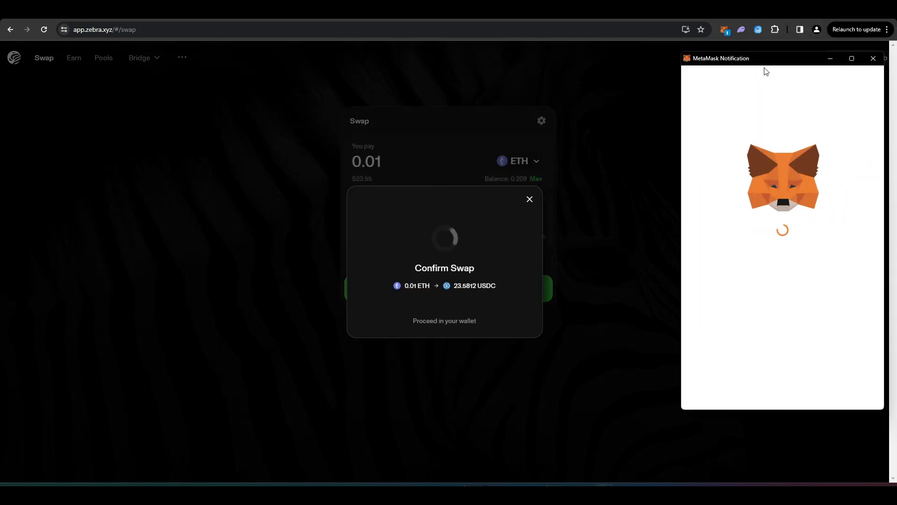
pyautogui.click(825, 384)
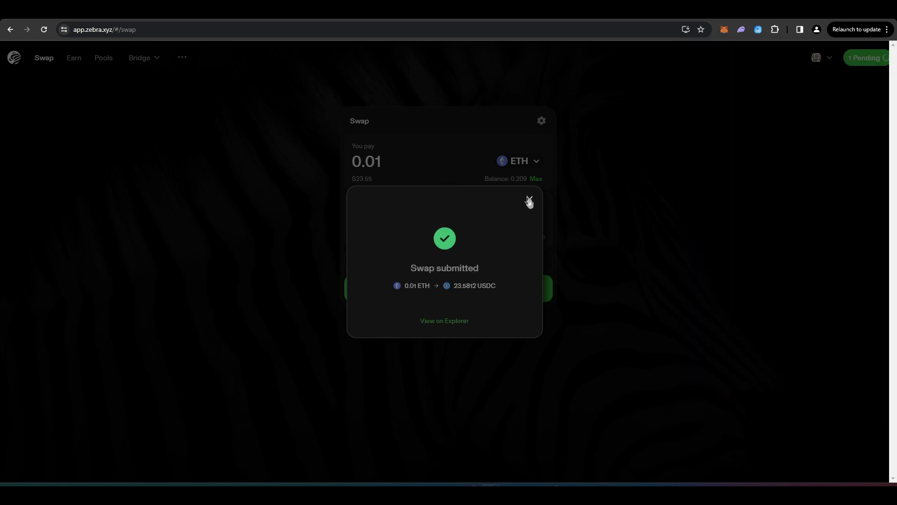
pyautogui.click(530, 199)
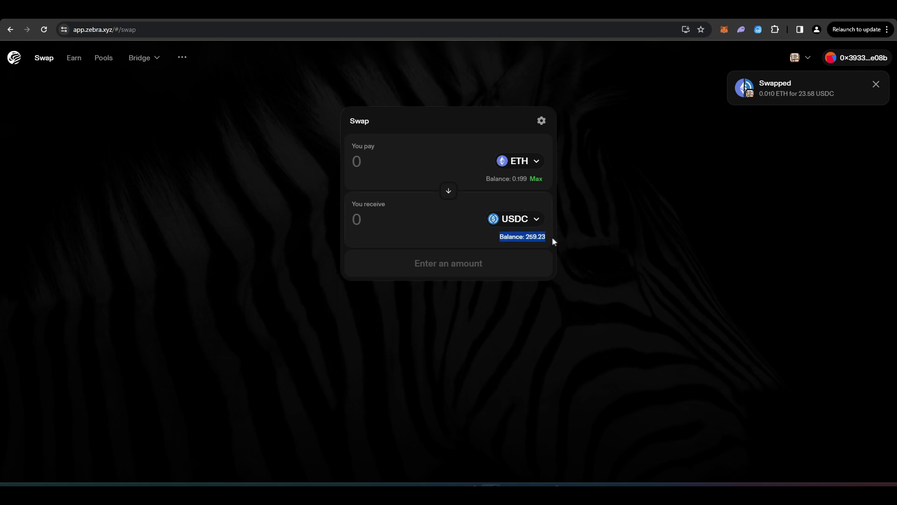
pyautogui.click(635, 240)
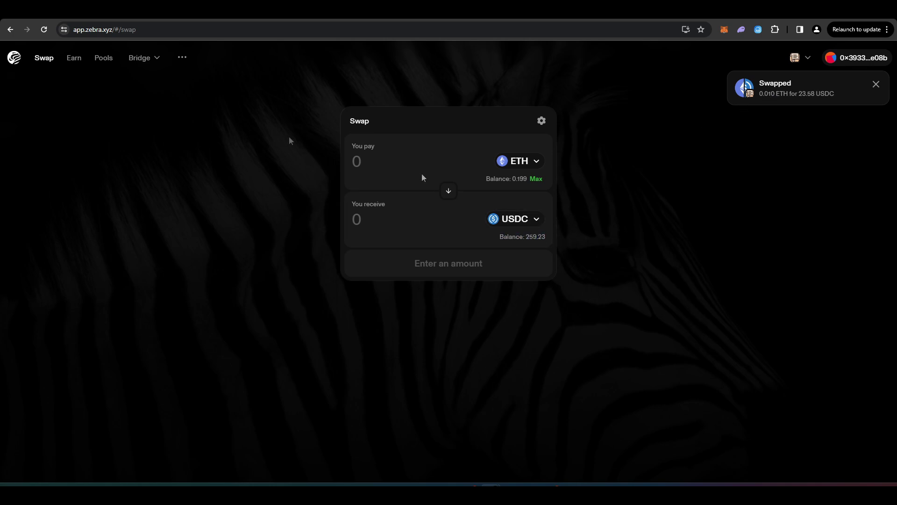
# - Open Zebra's Earn page and highlight the pools' APR figures
pyautogui.click(80, 65)
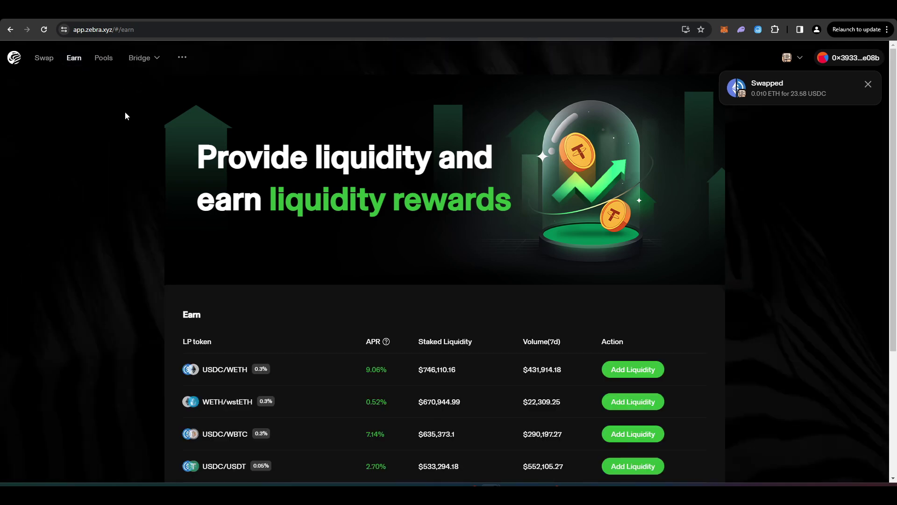
pyautogui.scroll(-3, 112, 137)
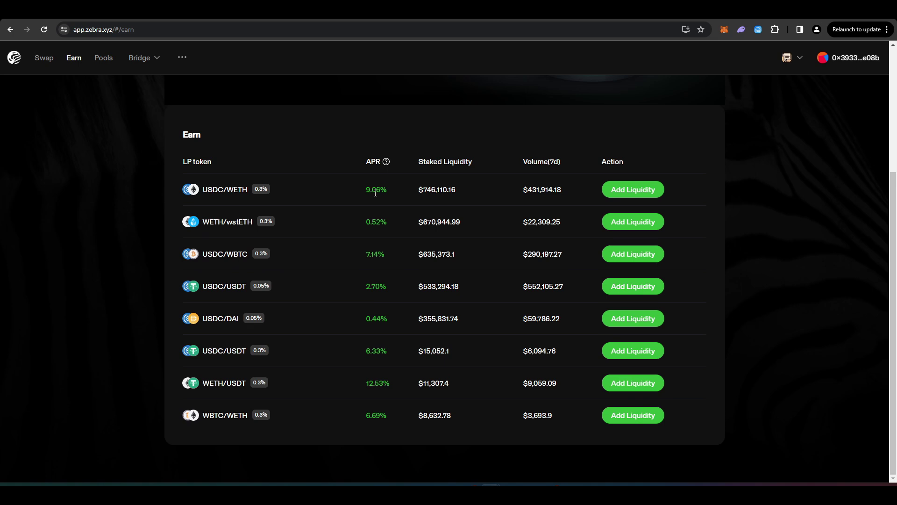
pyautogui.moveTo(384, 201); pyautogui.dragTo(393, 315)
pyautogui.click(470, 146)
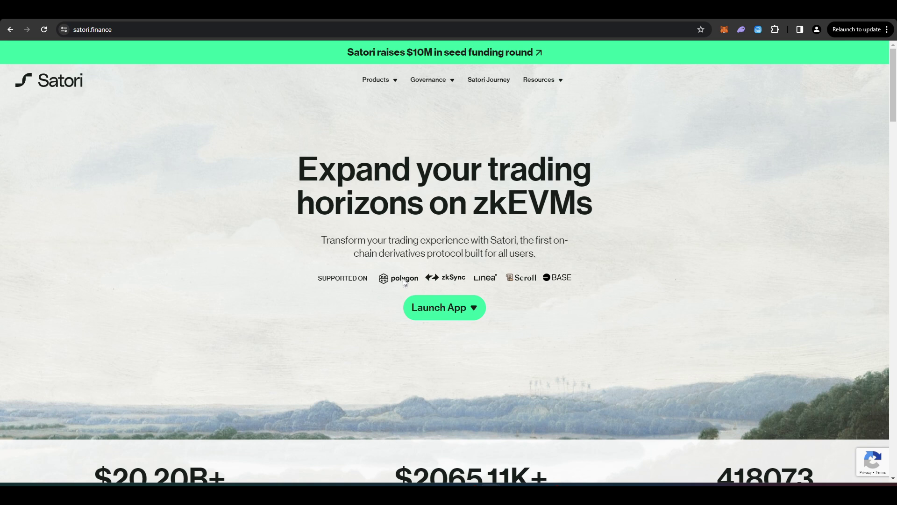
# - Open Satori's Launch App network list to pick Scroll
pyautogui.click(443, 308)
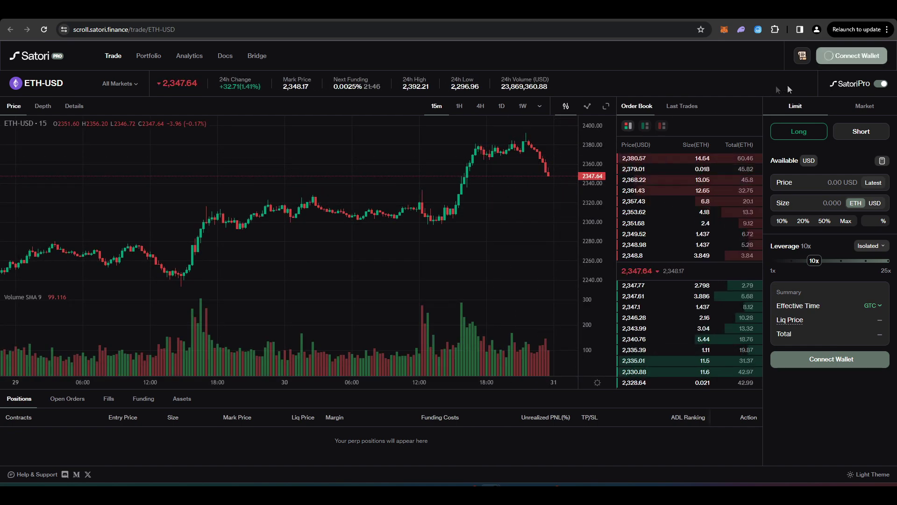
# - Connect MetaMask to Satori, sign the ownership message, and dismiss the email prompt
pyautogui.click(835, 59)
pyautogui.click(381, 281)
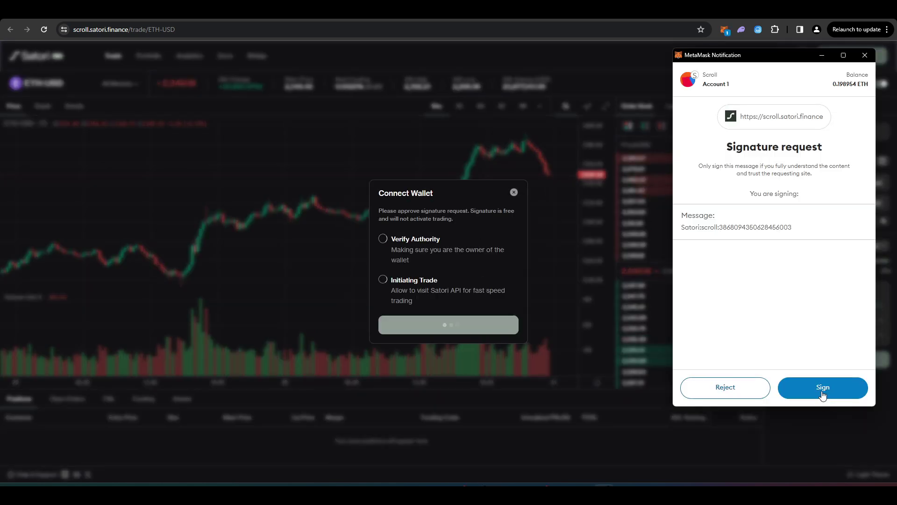
pyautogui.click(823, 387)
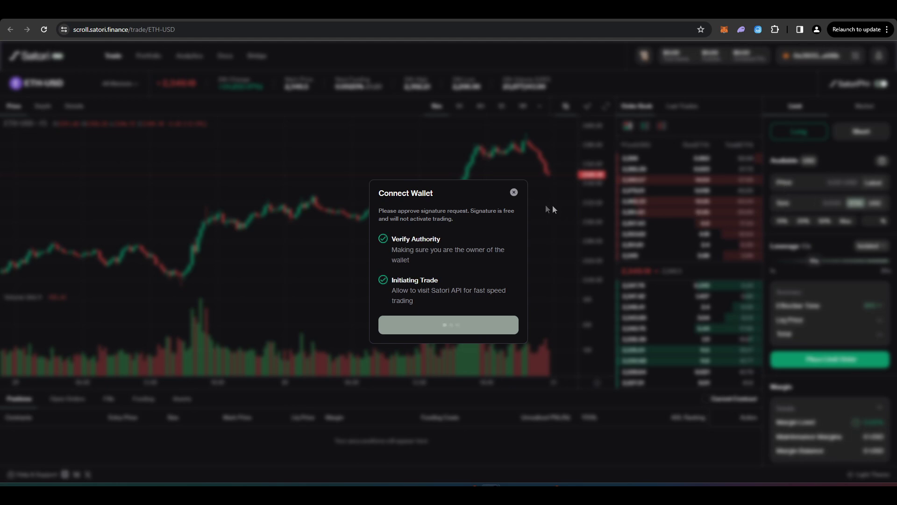
pyautogui.click(514, 194)
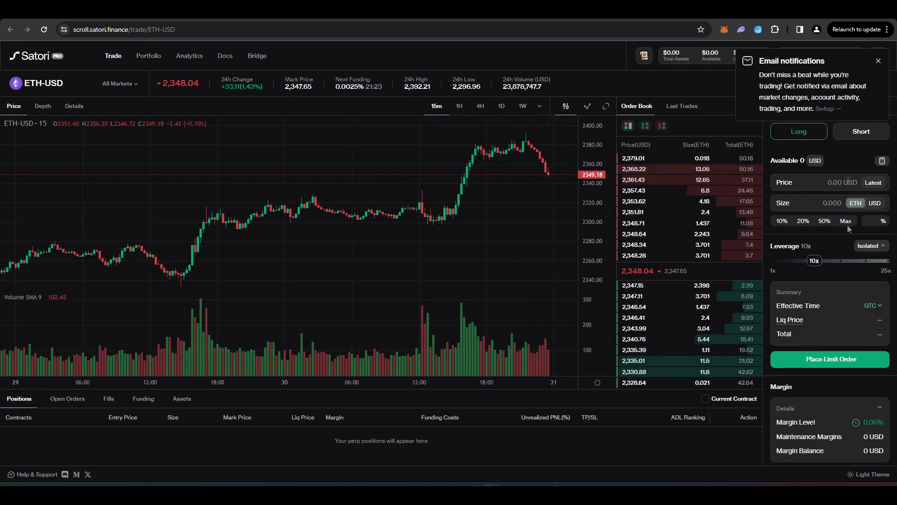
pyautogui.click(877, 62)
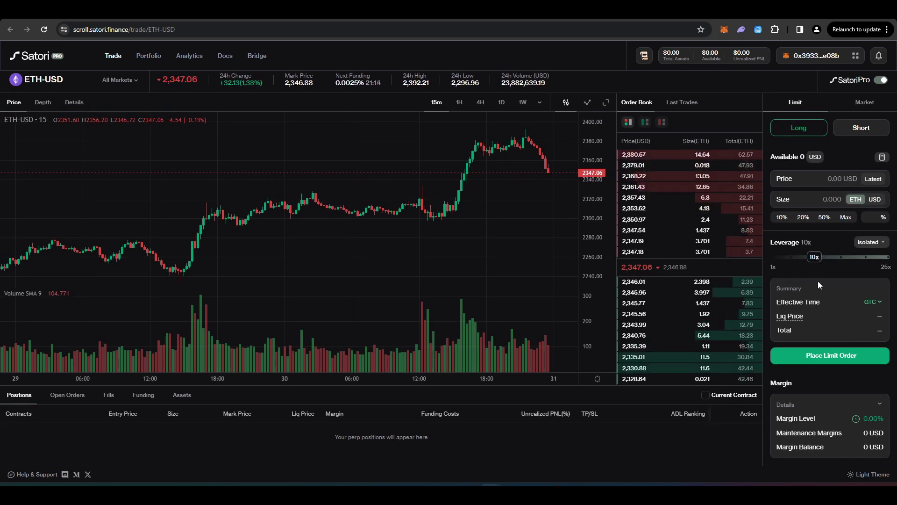
pyautogui.click(151, 63)
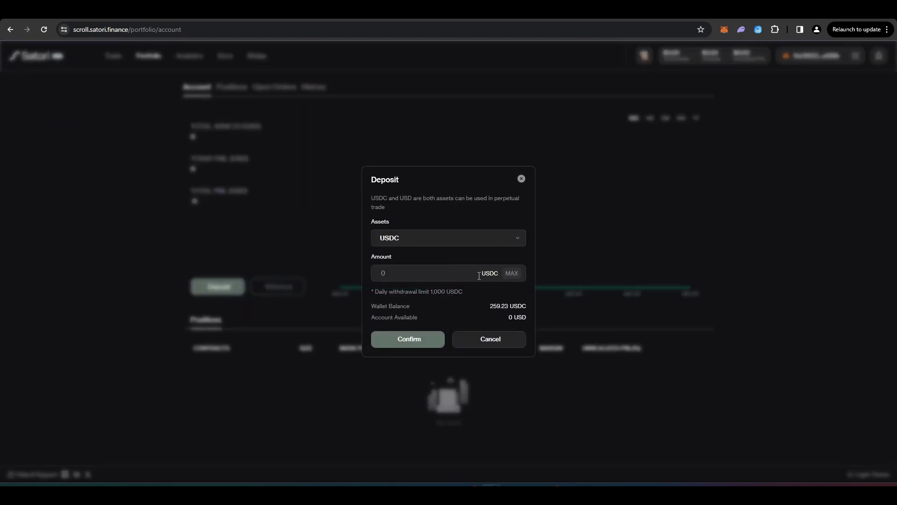
# - Enter a 200 USDC deposit amount and confirm the deposit
pyautogui.click(471, 276)
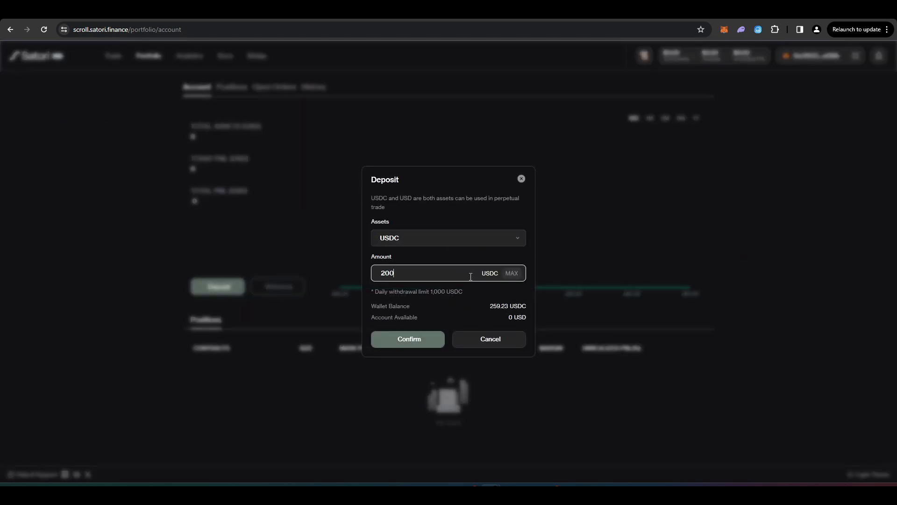
pyautogui.click(398, 345)
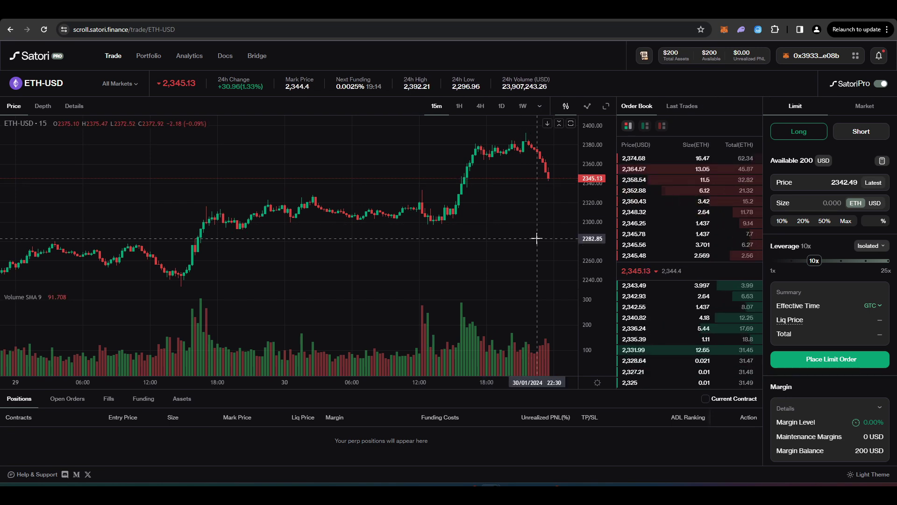
# - Lower Satori's ETH-USD leverage from 10x to 3x, reselect the ETH-USD market and switch to a market order
pyautogui.scroll(5, 536, 239)
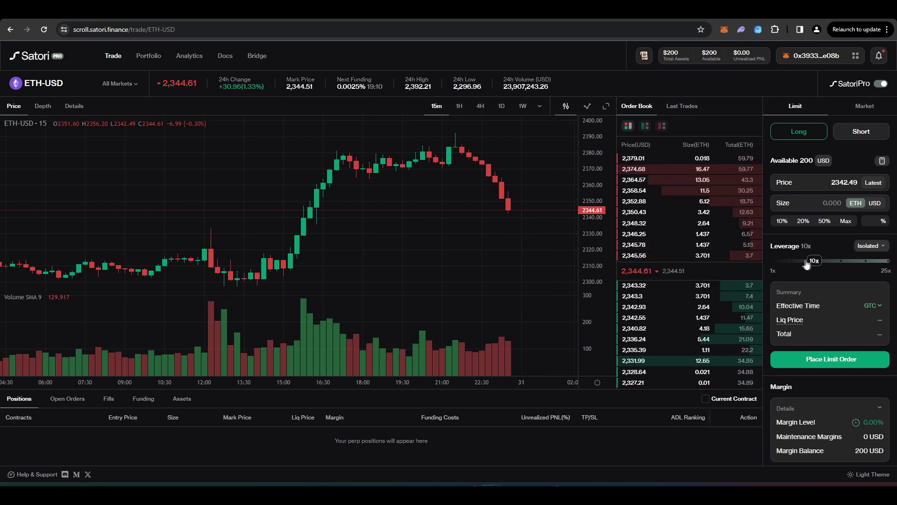
pyautogui.moveTo(806, 264); pyautogui.dragTo(776, 267)
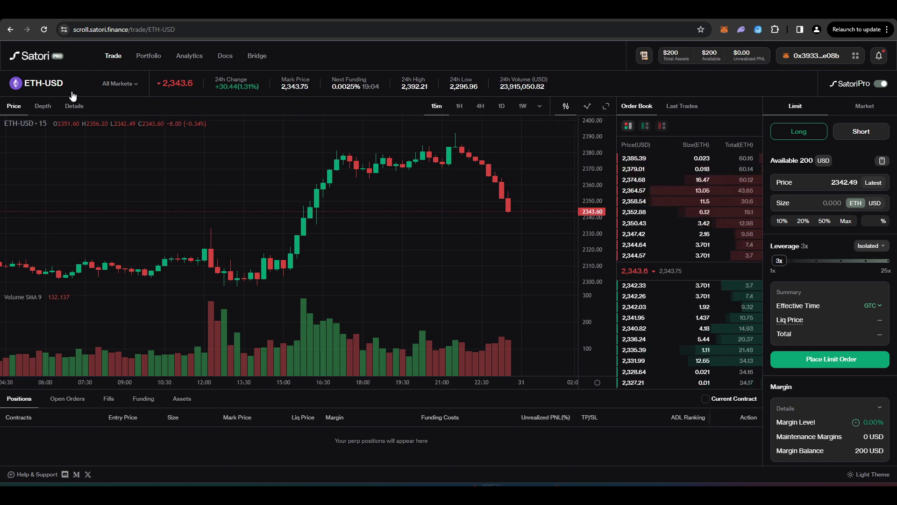
pyautogui.moveTo(72, 96)
pyautogui.click(73, 136)
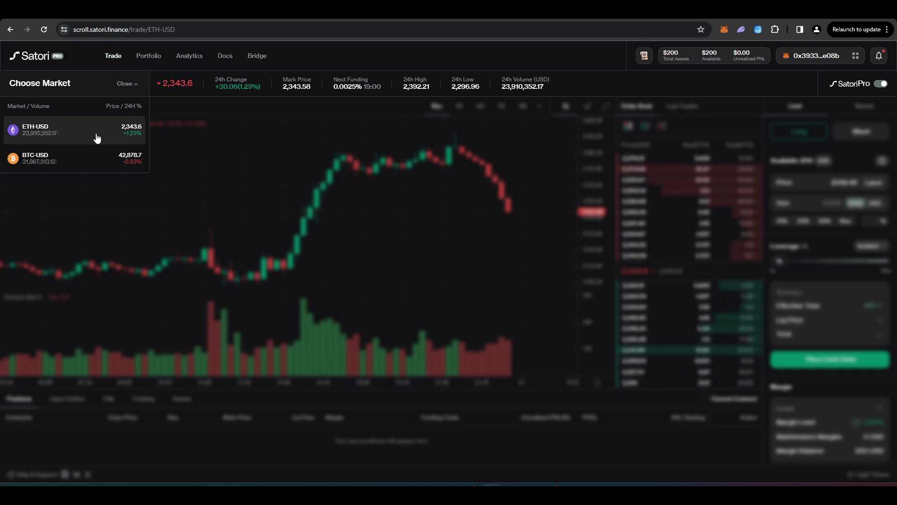
pyautogui.click(97, 136)
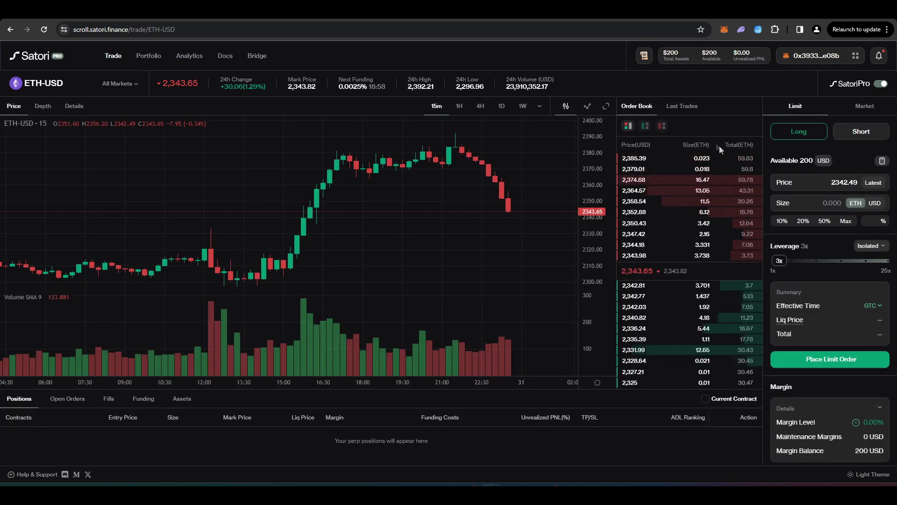
pyautogui.click(857, 107)
pyautogui.click(878, 184)
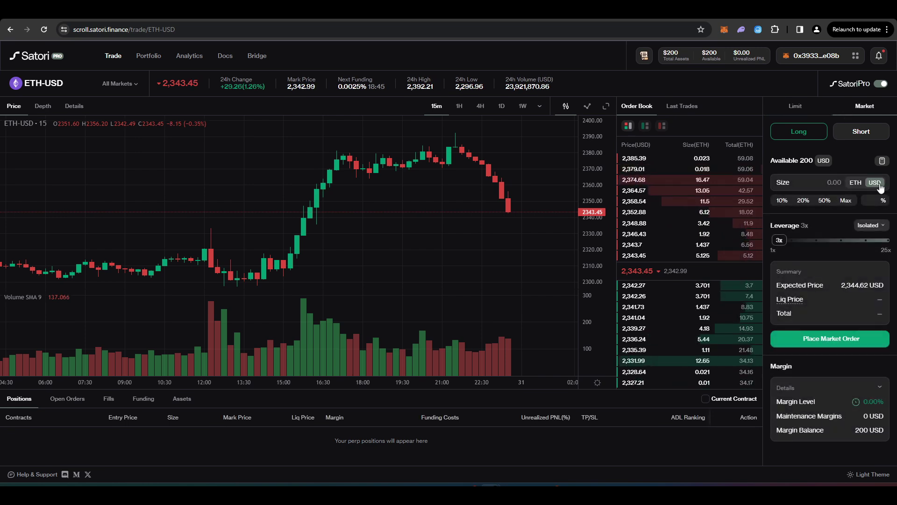
pyautogui.click(829, 183)
pyautogui.write('200')
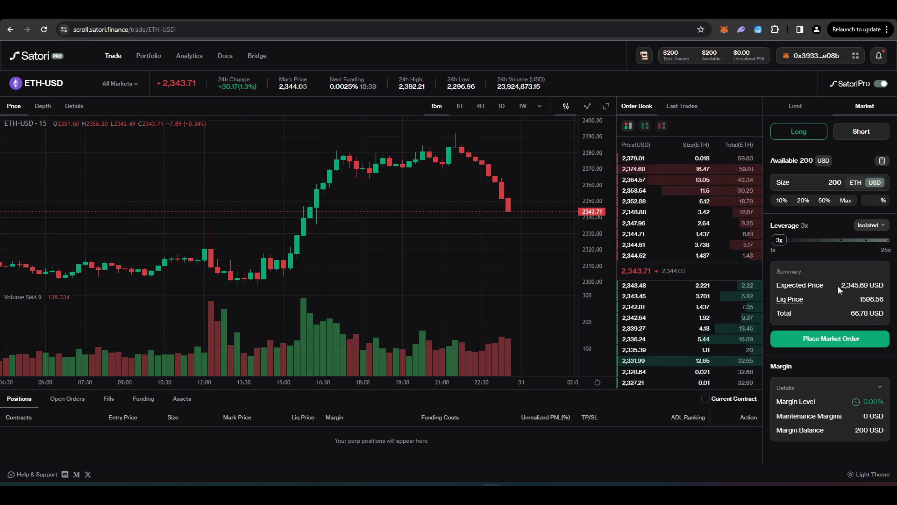
pyautogui.doubleClick(850, 285)
pyautogui.doubleClick(872, 299)
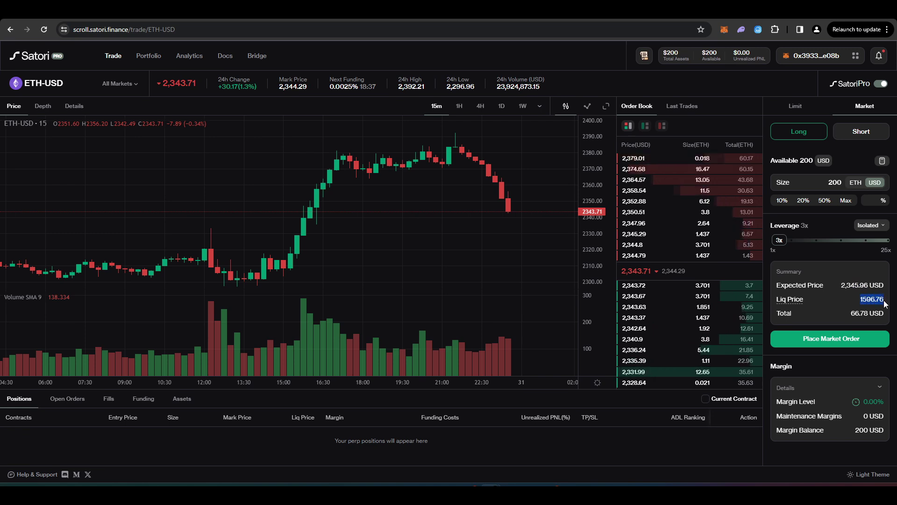
pyautogui.click(832, 341)
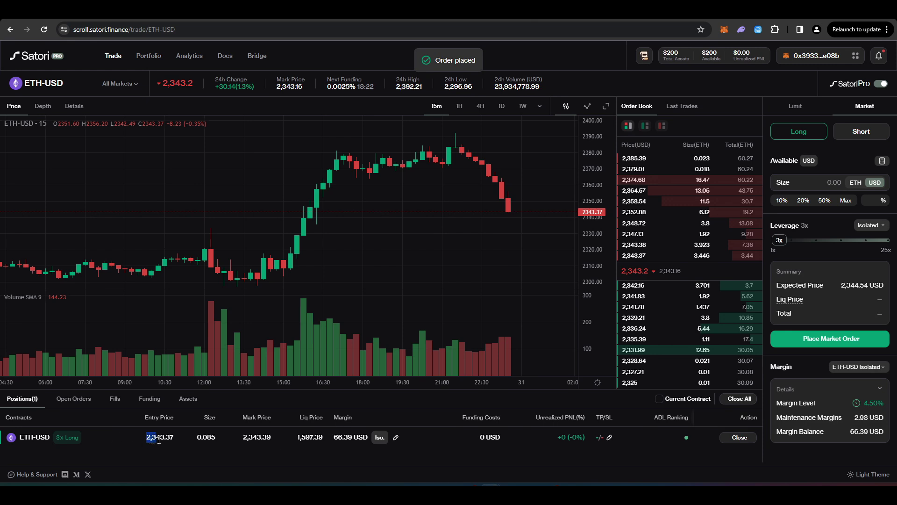
pyautogui.moveTo(201, 440); pyautogui.dragTo(208, 440)
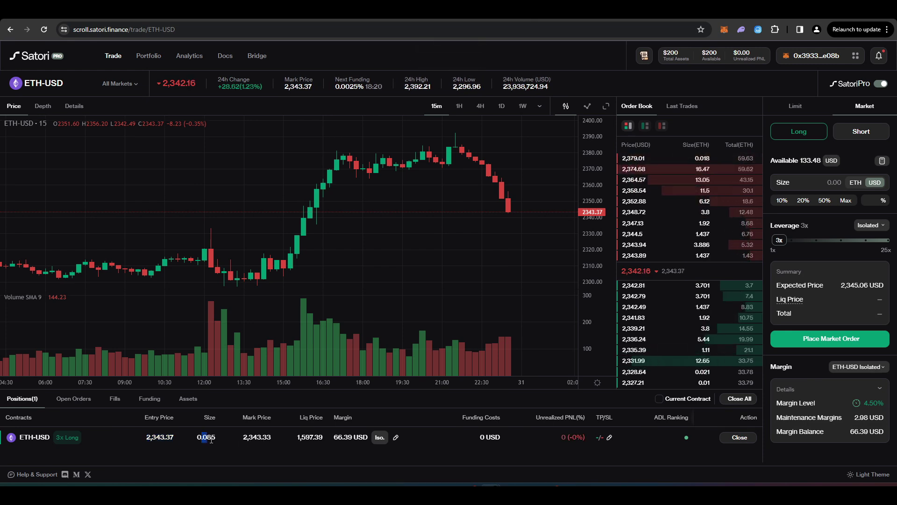
pyautogui.moveTo(557, 439); pyautogui.dragTo(578, 437)
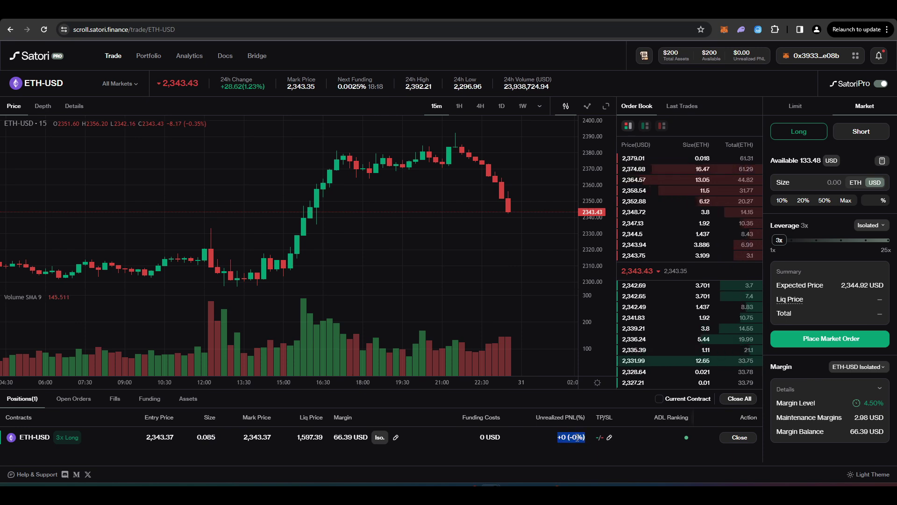
# - Close the full 0.085 ETH long ETH-USD position at market and sign it in MetaMask
pyautogui.click(735, 440)
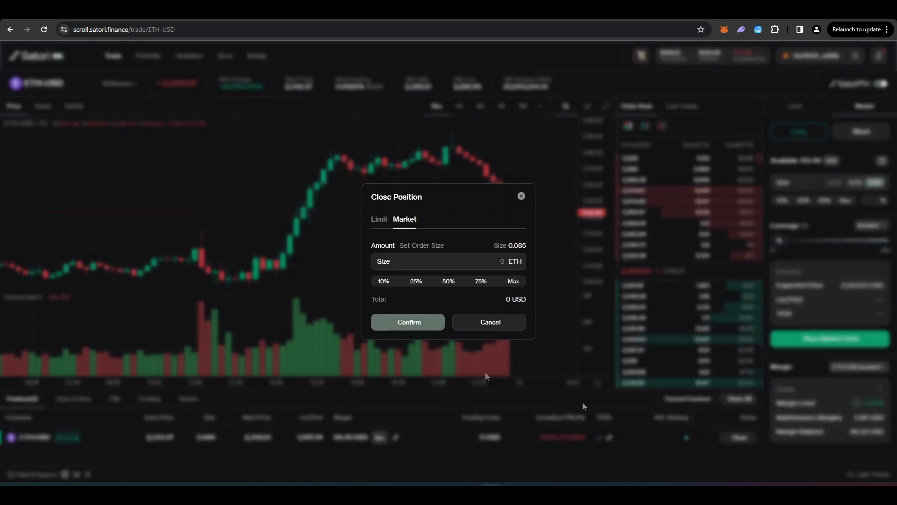
pyautogui.click(513, 281)
pyautogui.click(429, 322)
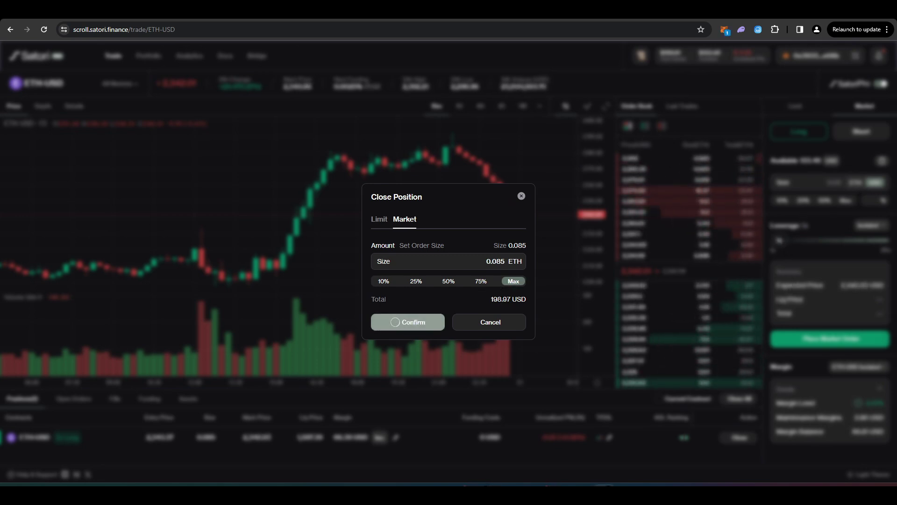
pyautogui.click(826, 392)
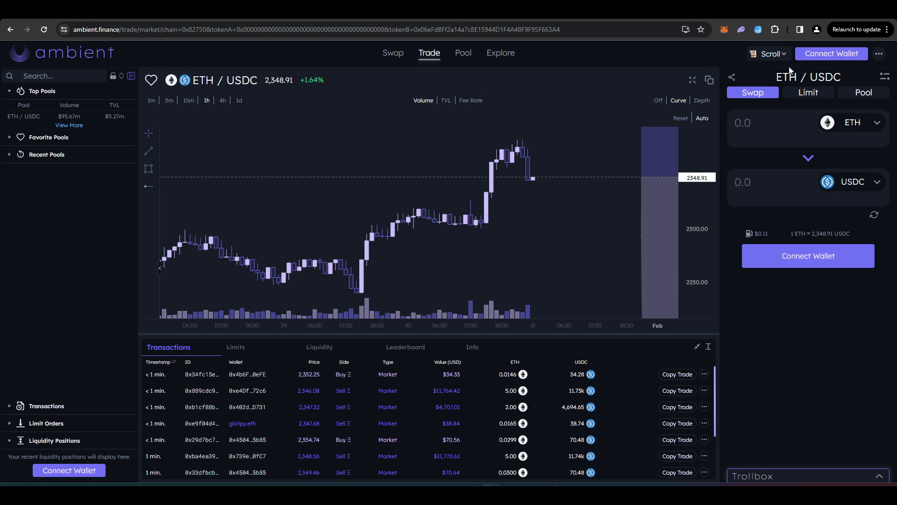
# - Connect the MetaMask wallet to Ambient Finance
pyautogui.click(825, 54)
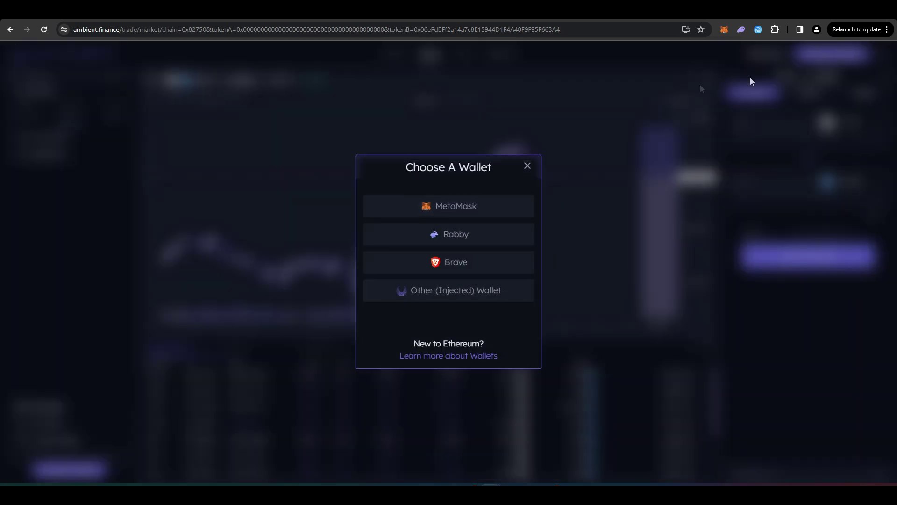
pyautogui.click(491, 202)
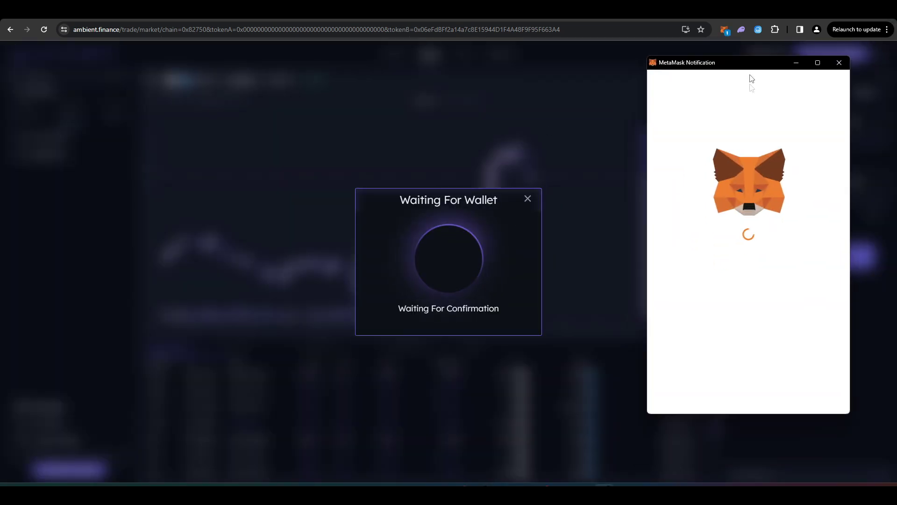
pyautogui.click(800, 395)
pyautogui.click(800, 396)
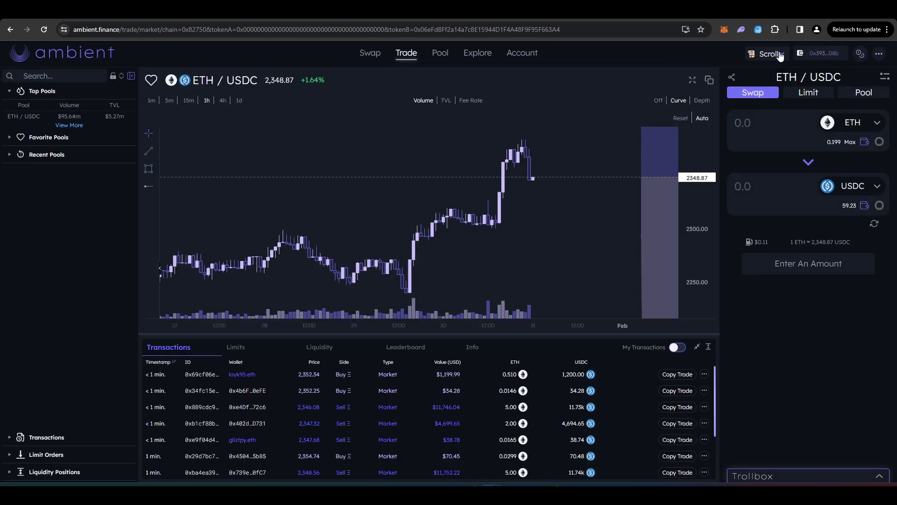
# - Confirm Ambient is on the Scroll network and go to the Swap page
pyautogui.click(779, 56)
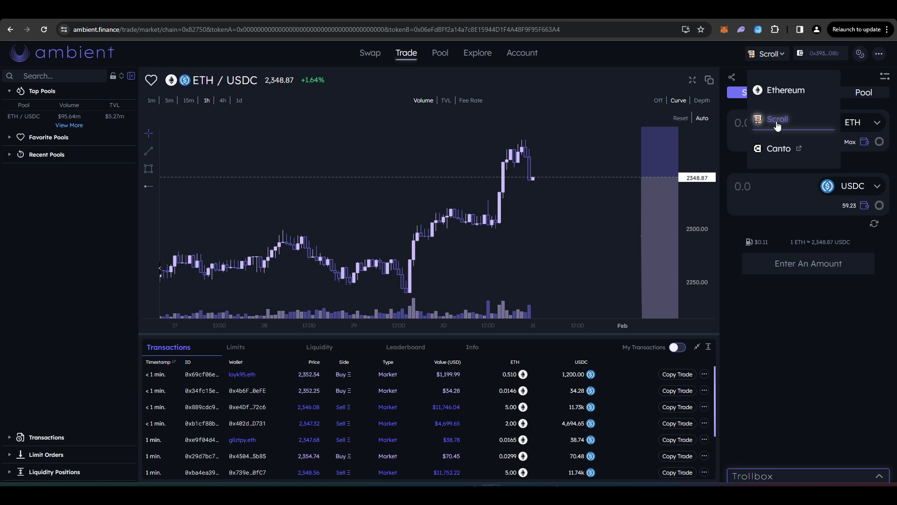
pyautogui.click(725, 55)
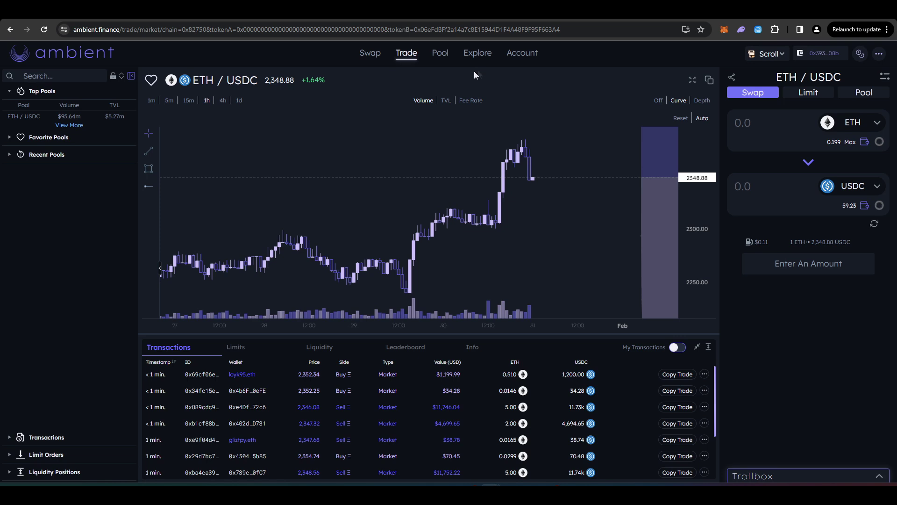
pyautogui.click(373, 53)
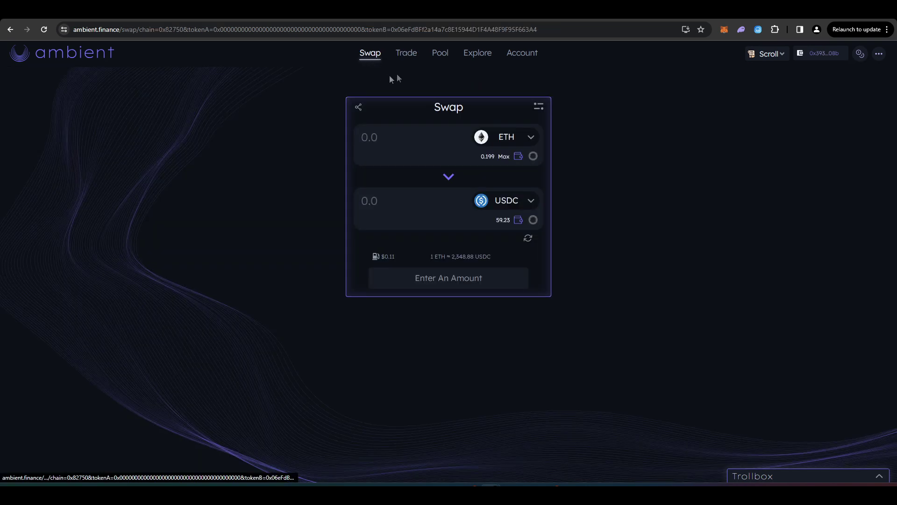
# - Approve USDC and swap the 59.23 USDC for 0.0252 ETH, then view the ETH/USDC pool
pyautogui.click(406, 52)
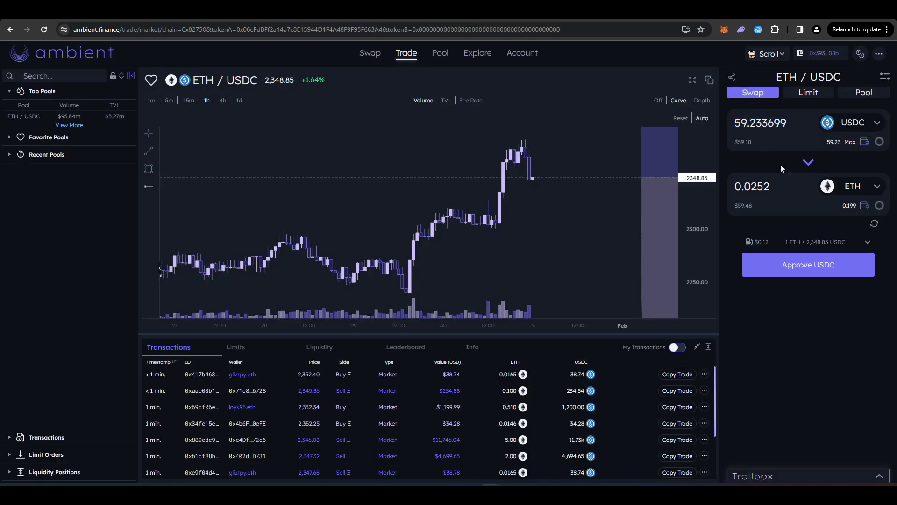
pyautogui.click(804, 267)
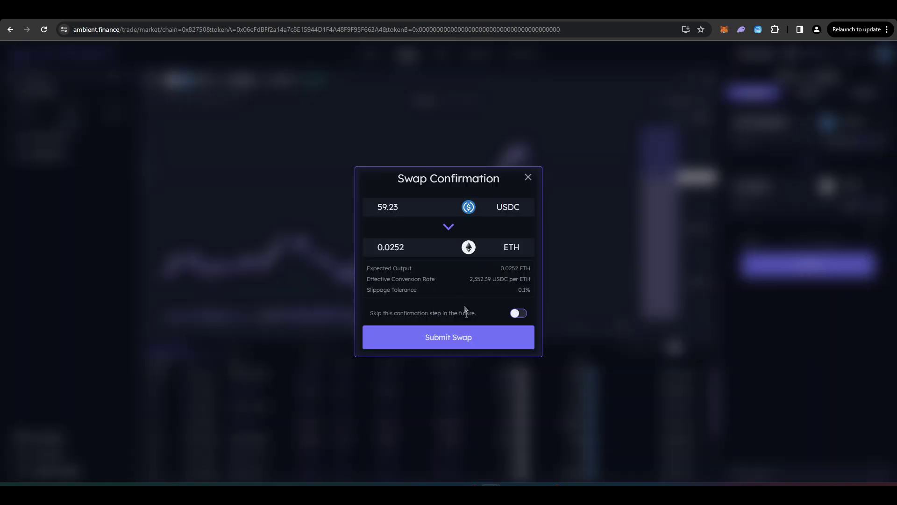
pyautogui.click(487, 338)
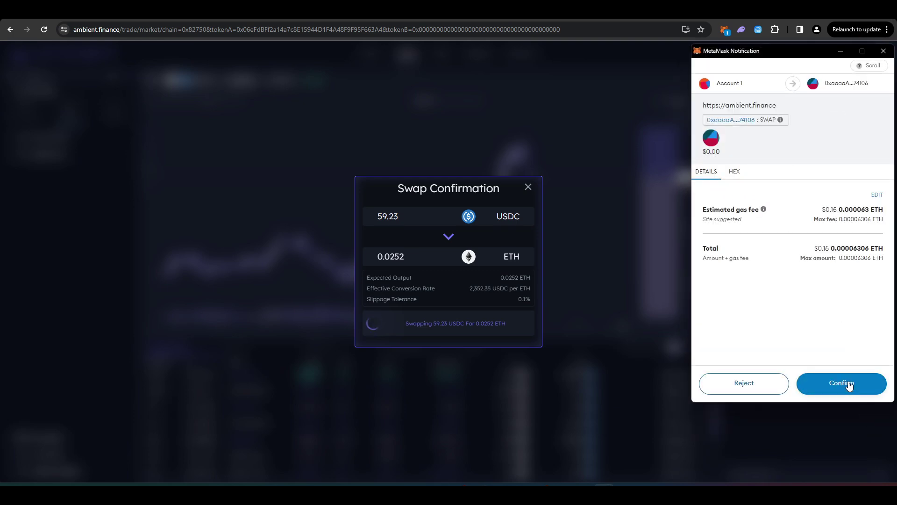
pyautogui.click(848, 382)
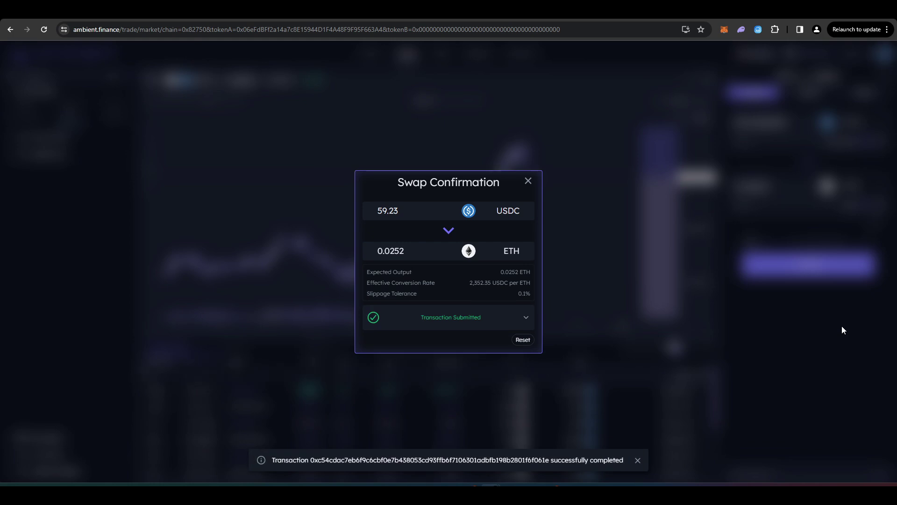
pyautogui.click(440, 52)
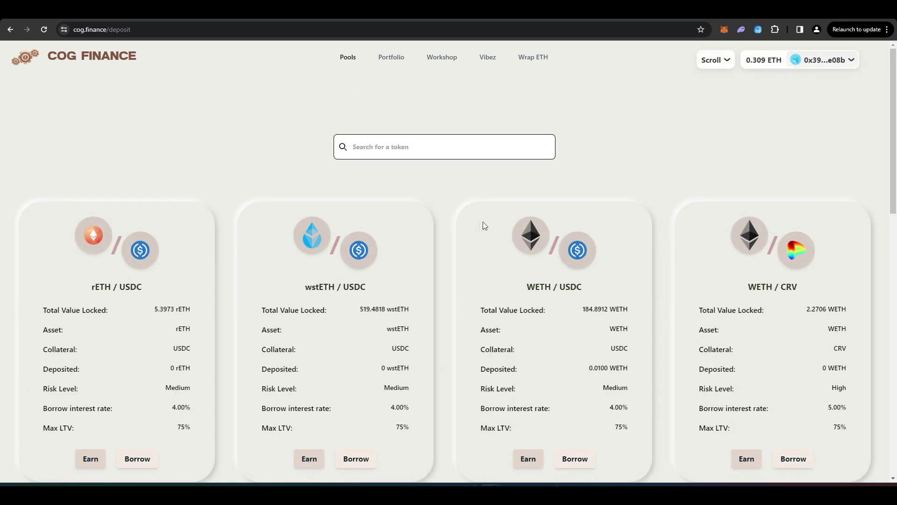
# - Wrap 0.01 ETH into WETH on Cog Finance, confirming the transaction in MetaMask
pyautogui.click(542, 63)
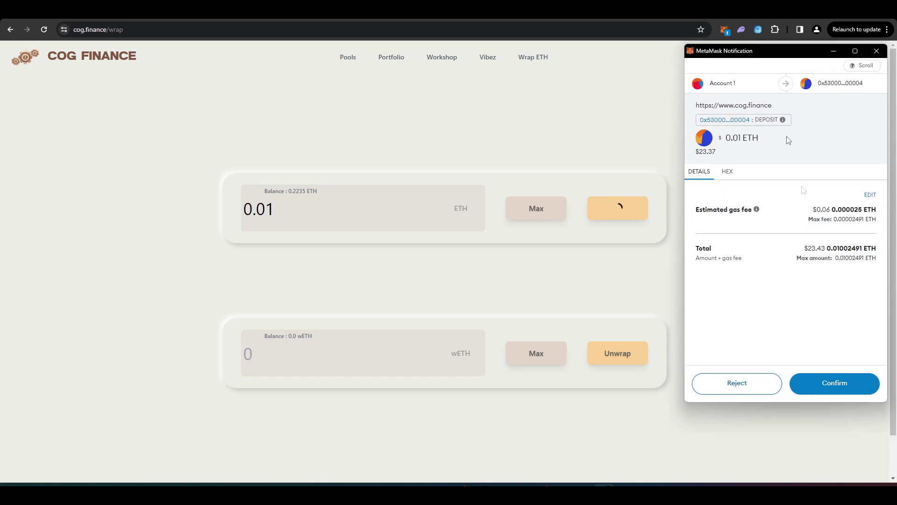
pyautogui.click(834, 384)
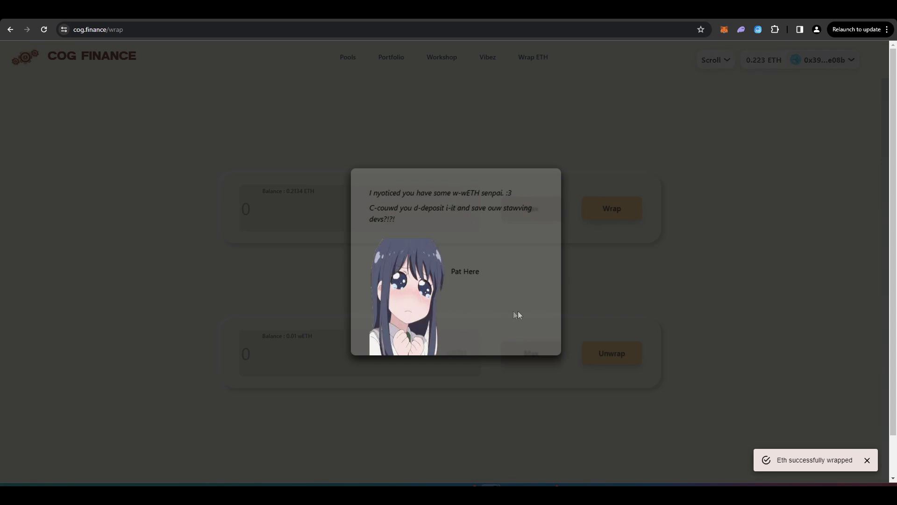
pyautogui.click(470, 275)
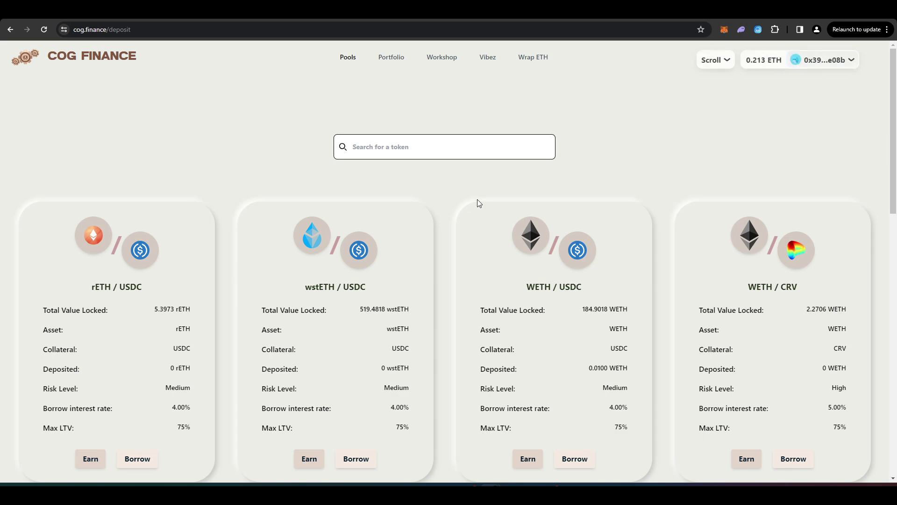
# - Open the WETH / USDC Earn deposit form and set the deposit to the full 0.01 WETH
pyautogui.scroll(-2, 487, 204)
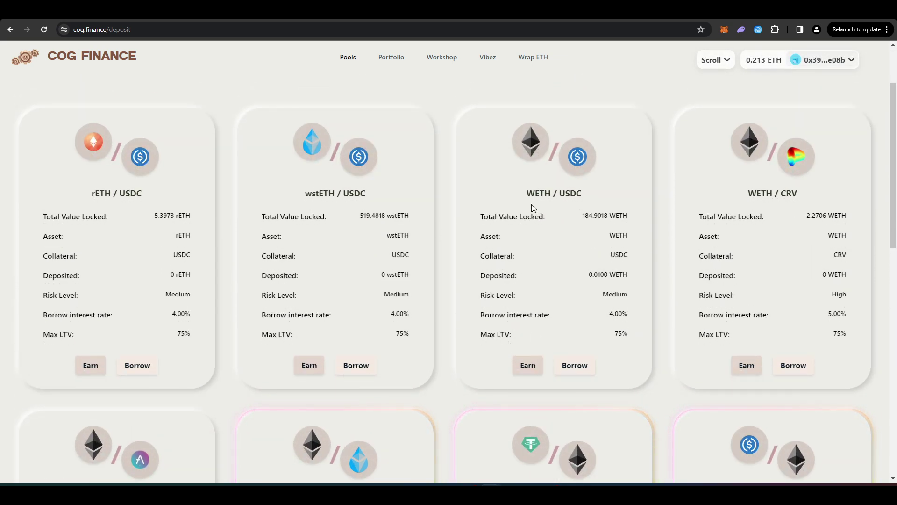
pyautogui.moveTo(575, 198); pyautogui.dragTo(583, 196)
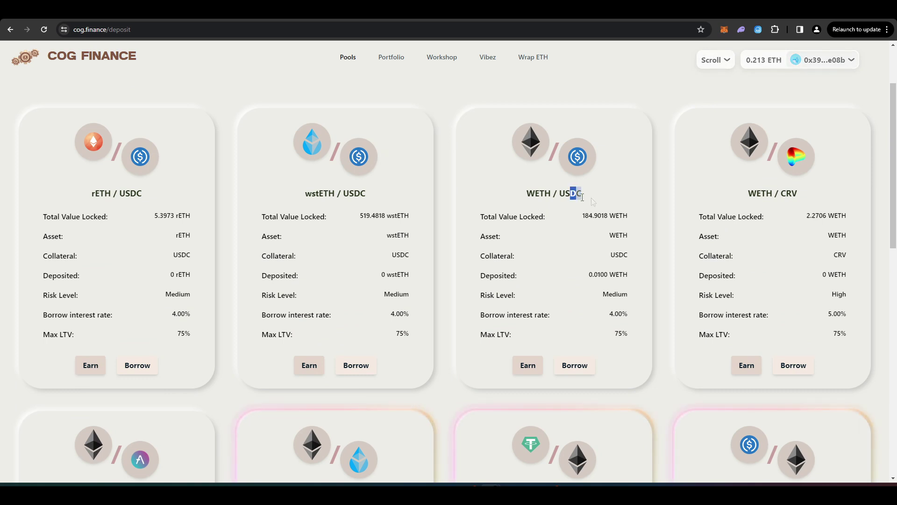
pyautogui.click(529, 365)
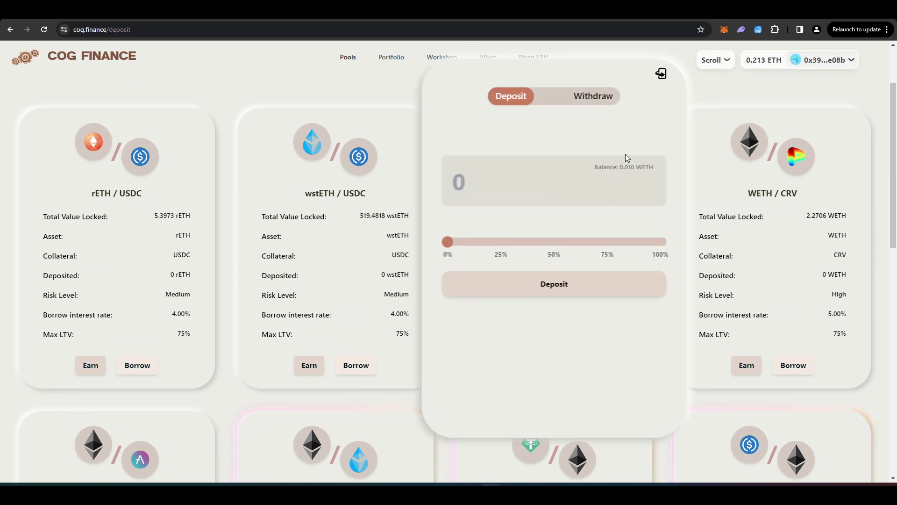
pyautogui.moveTo(653, 247); pyautogui.dragTo(678, 247)
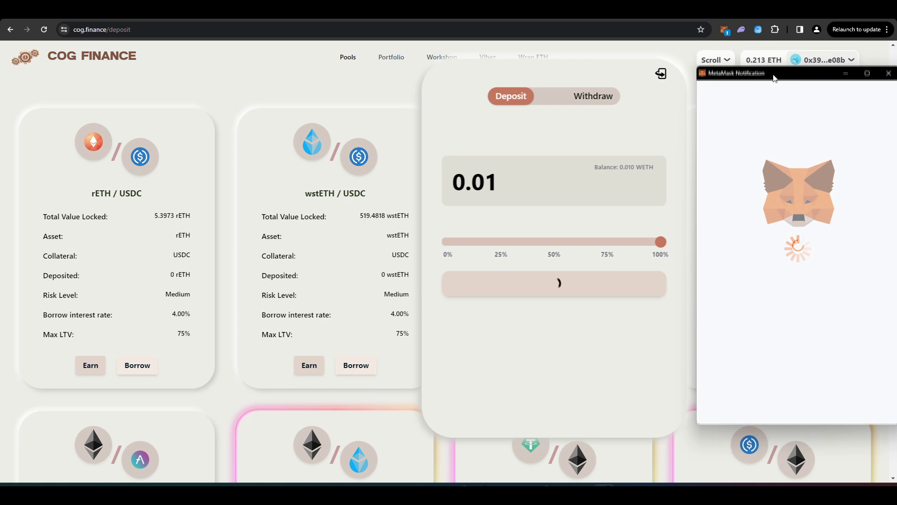
# - Set a 0.01 WETH spending cap, approve it, and confirm the deposit in MetaMask
pyautogui.click(852, 248)
pyautogui.hotkey('ctrl', 'a')
pyautogui.write('0.01')
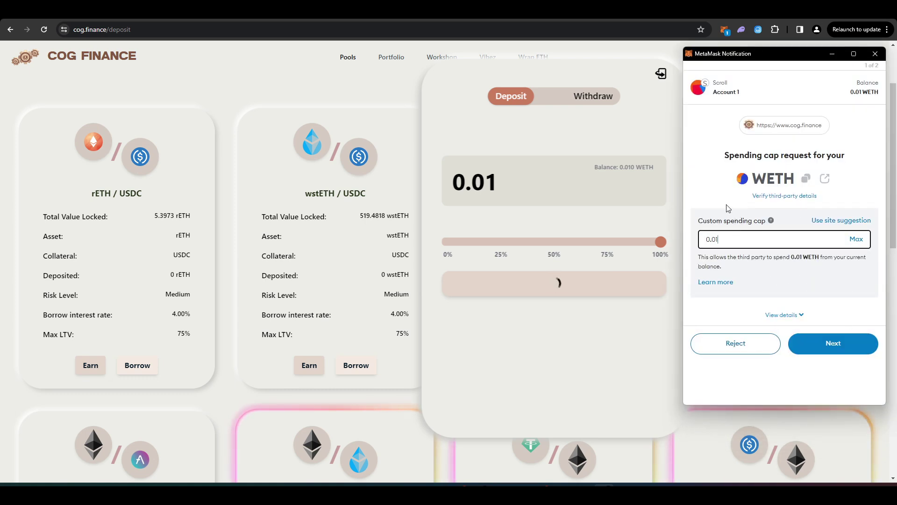
pyautogui.click(827, 341)
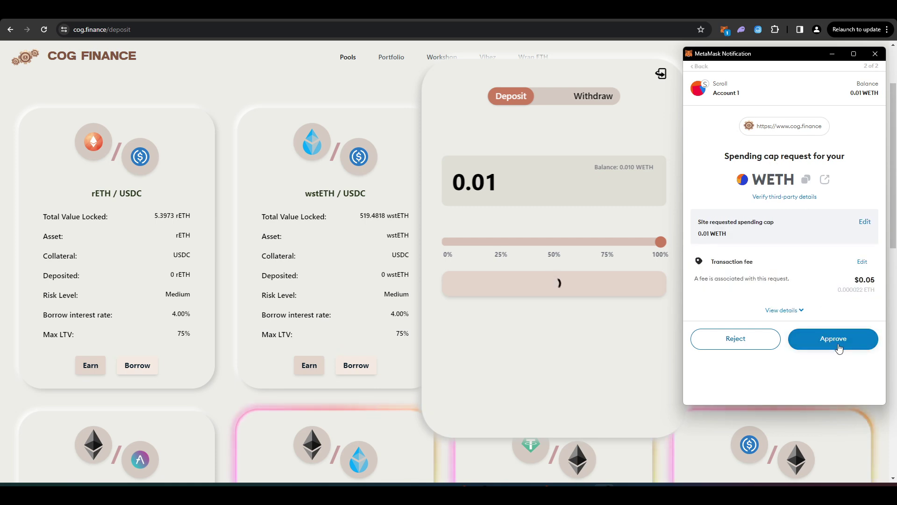
pyautogui.click(833, 338)
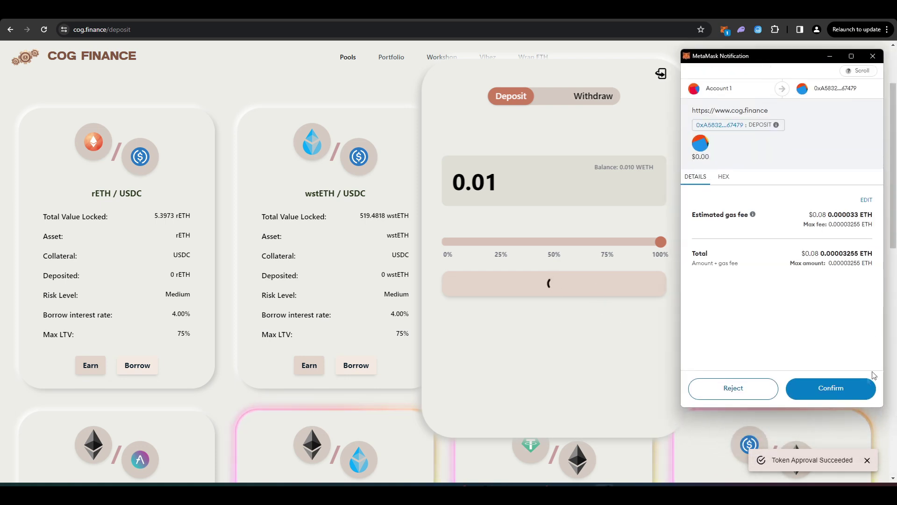
pyautogui.click(850, 384)
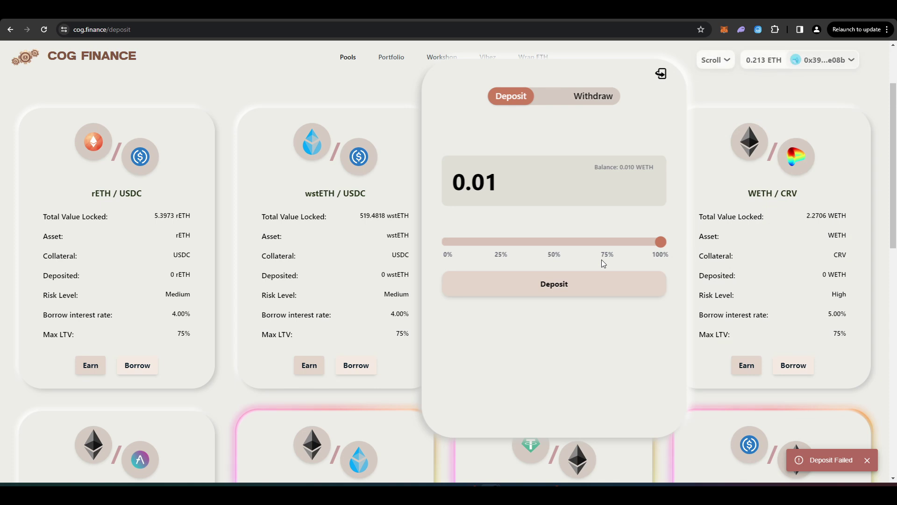